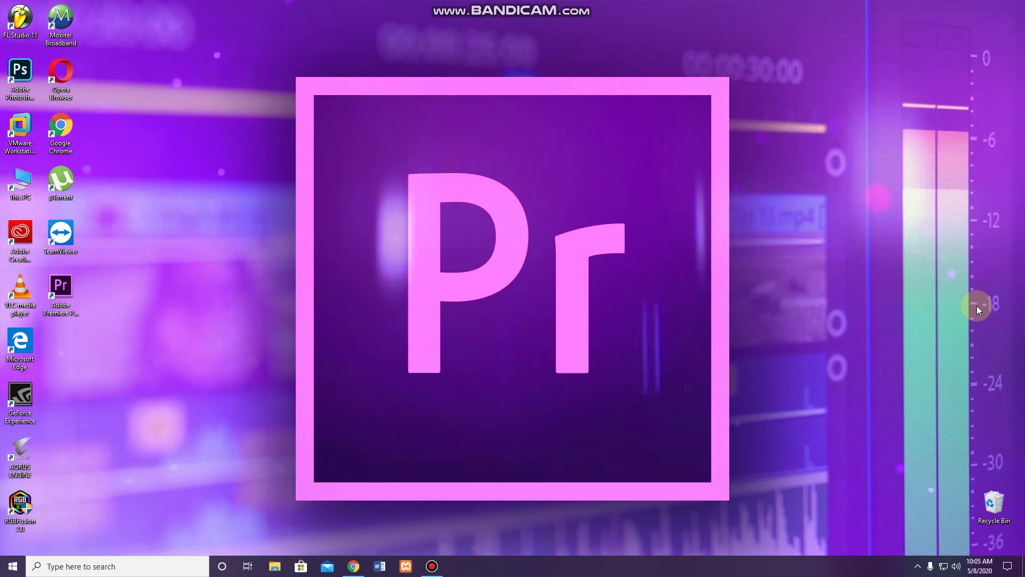
Step: Launch Adobe Premiere Pro and set up a new project named redfox ppr in the default 14.0 folder
double_click(61, 291)
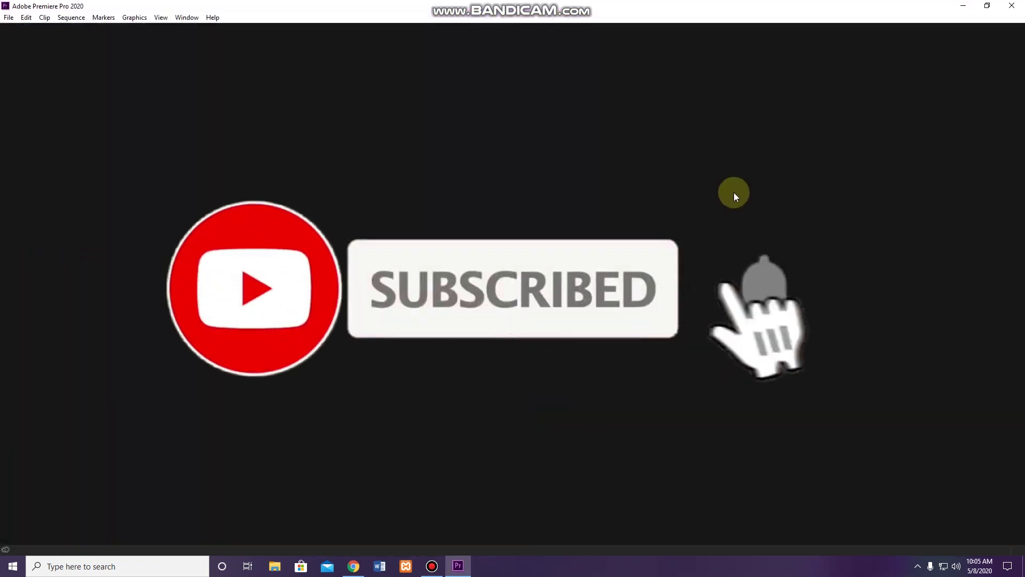
left_click(963, 6)
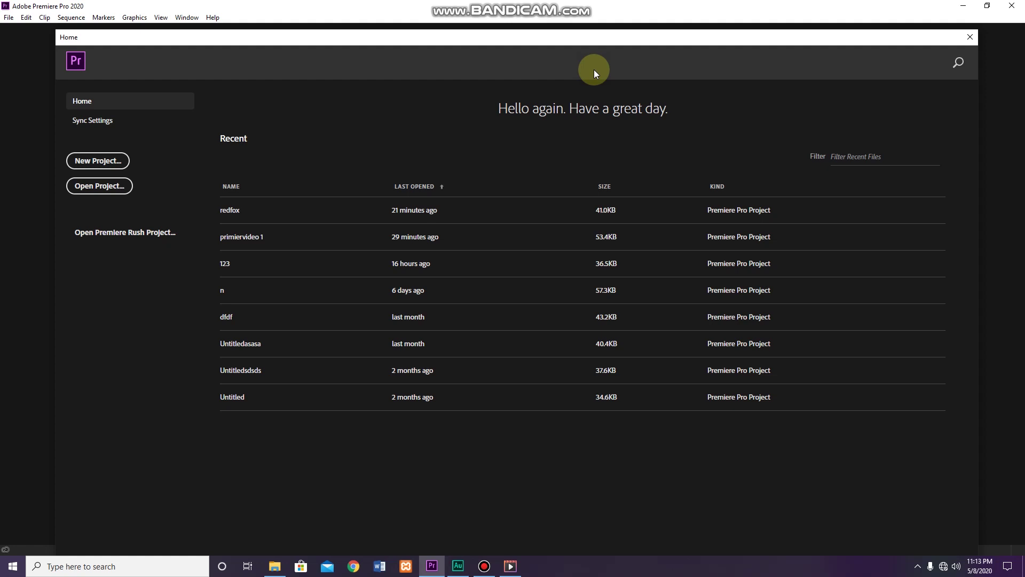
left_click(108, 162)
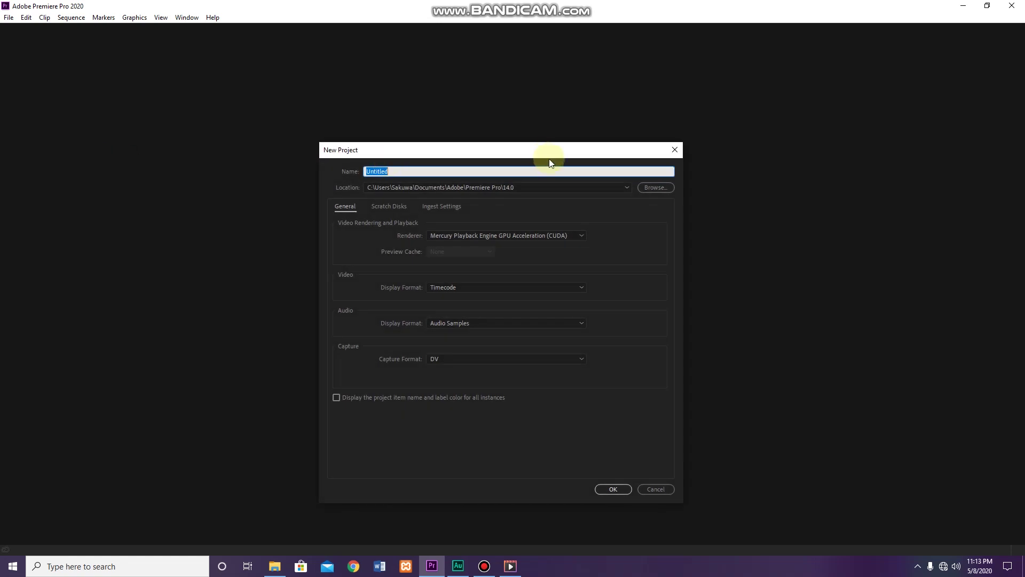
left_click_drag(529, 146, 546, 129)
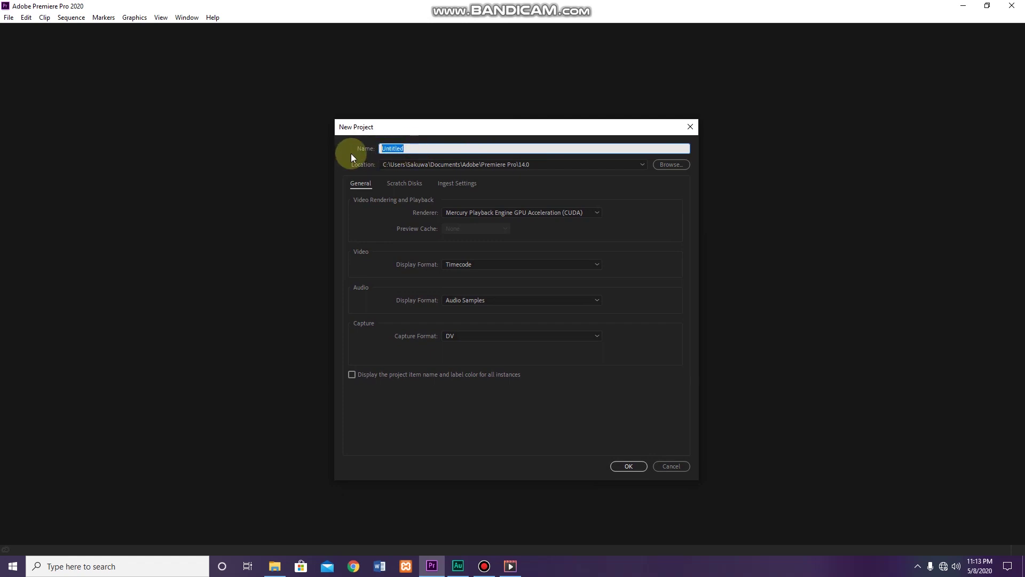
type("redfox ppr")
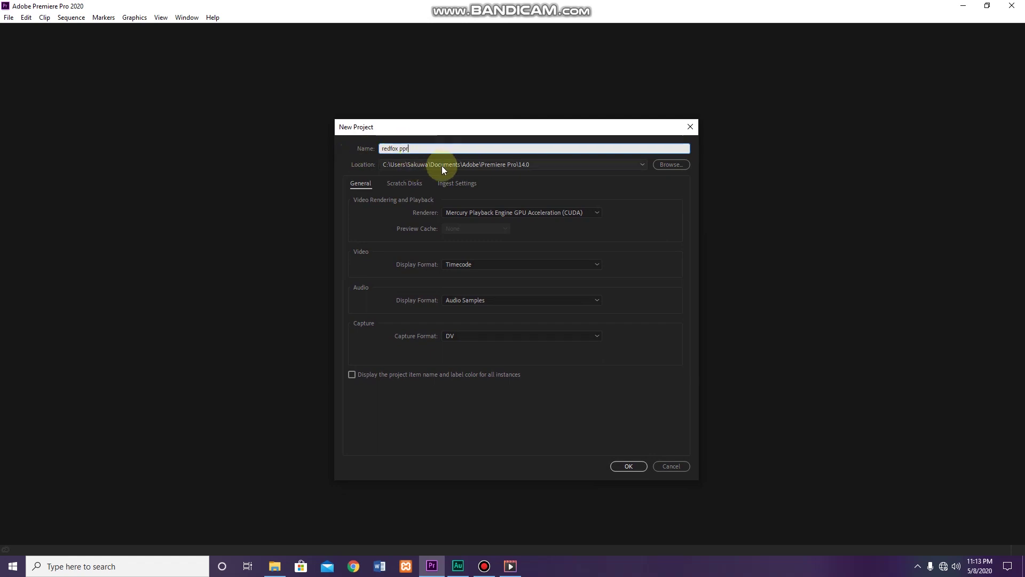
left_click(679, 167)
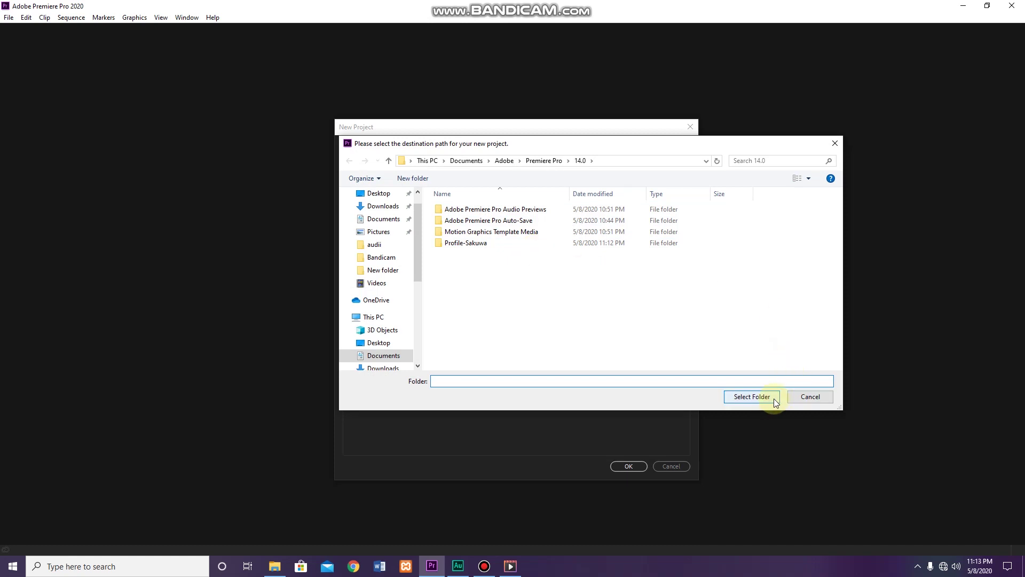
left_click(798, 397)
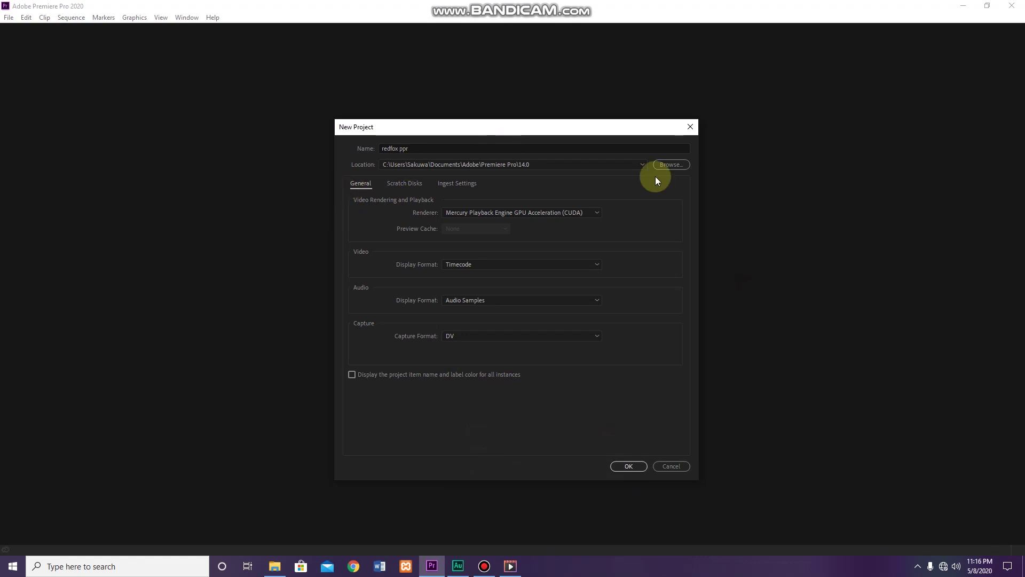
Step: Use Mercury Playback Engine GPU Acceleration (CUDA) as the renderer and create the project
left_click(589, 215)
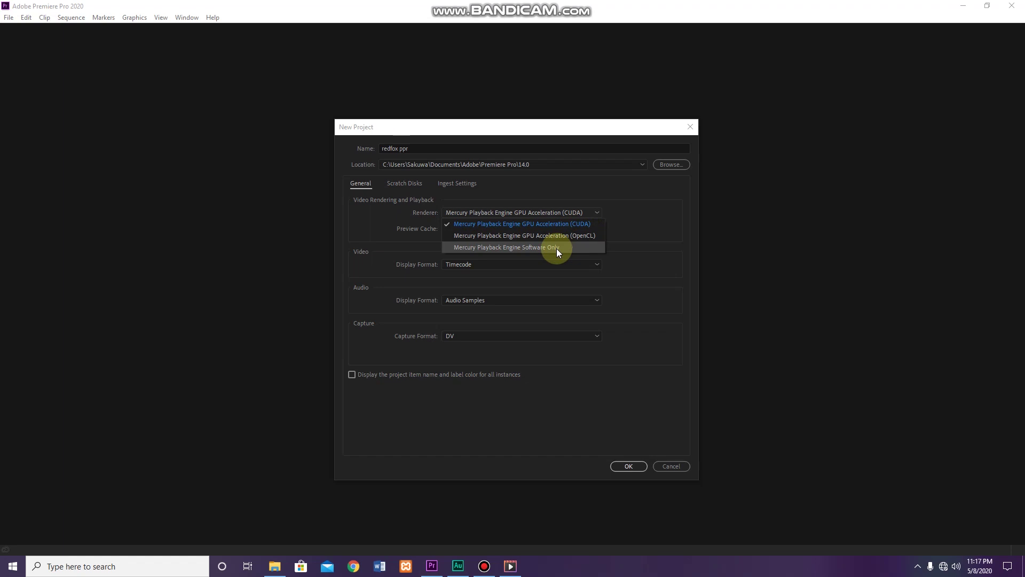
left_click(571, 223)
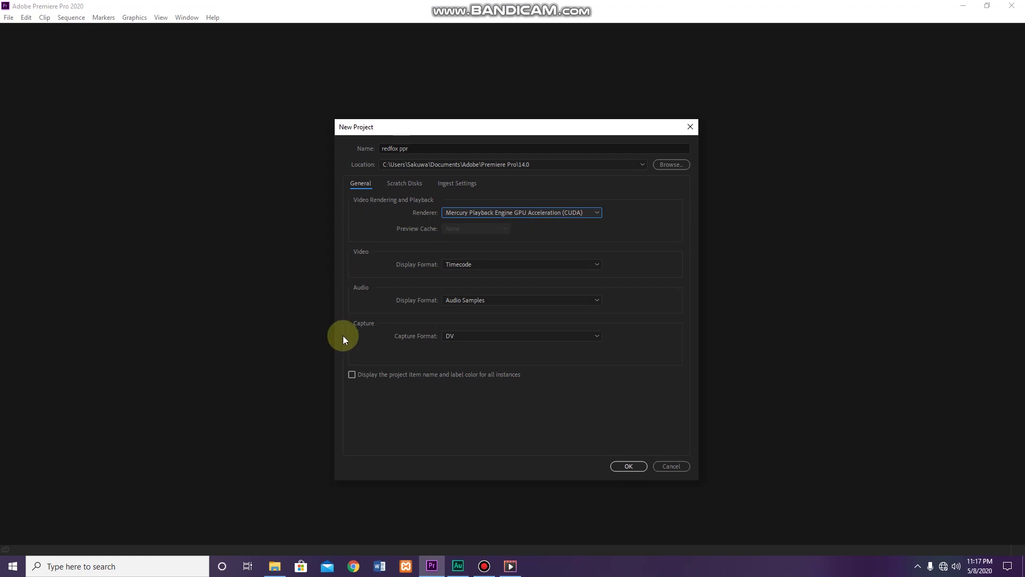
left_click(636, 466)
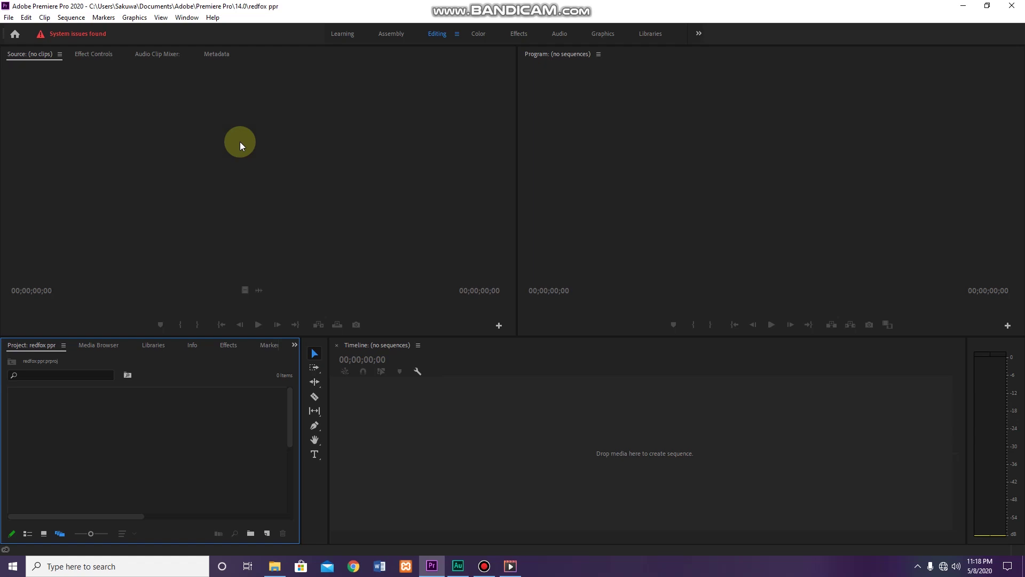
left_click(4, 52)
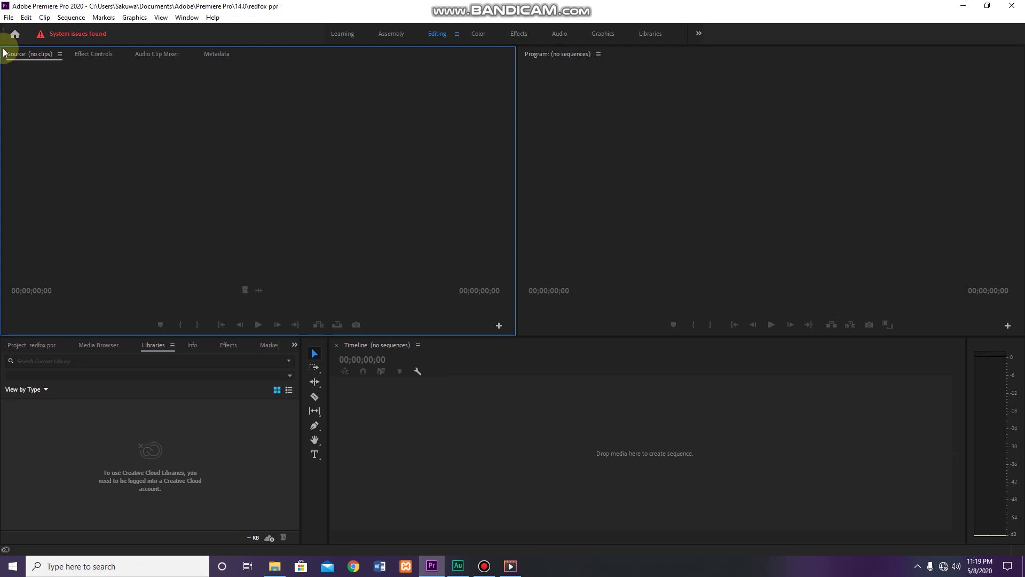
left_click(9, 17)
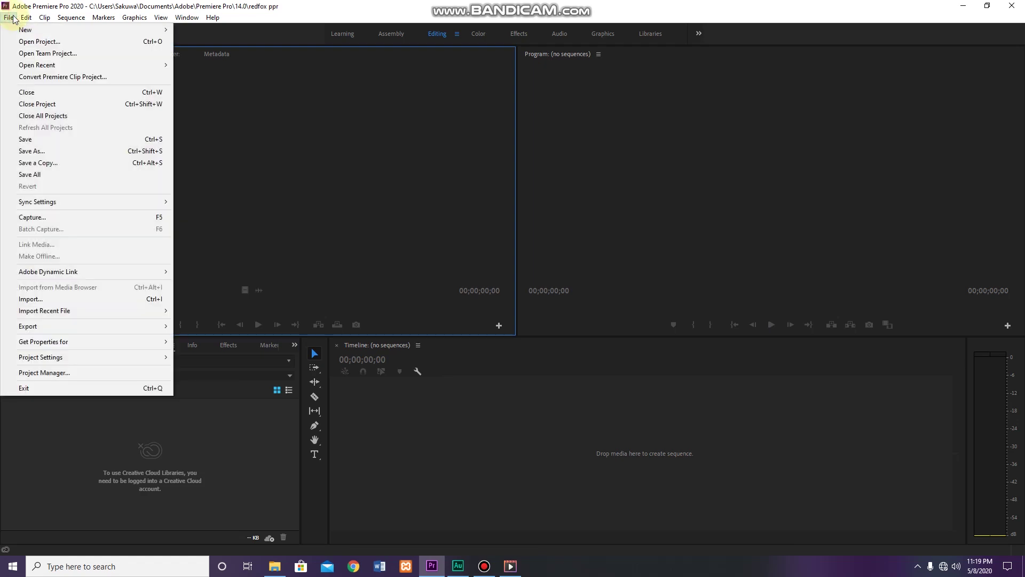
left_click(59, 298)
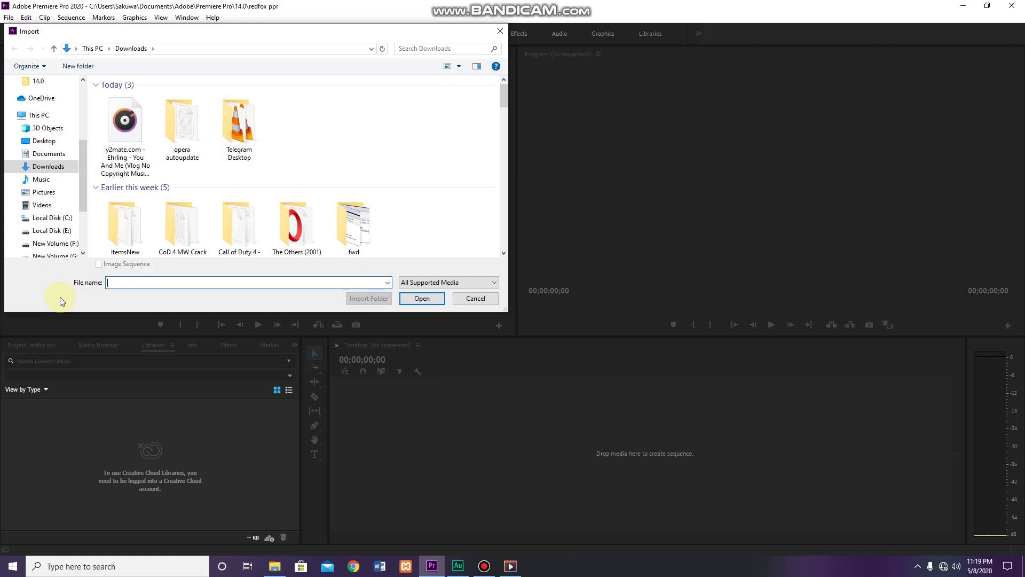
scroll(240, 126, "down", 3)
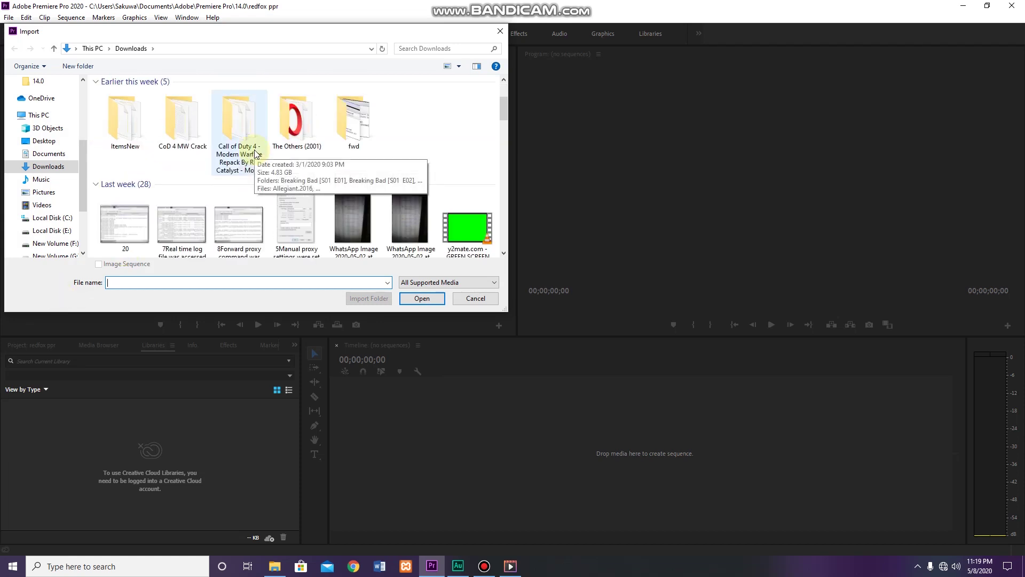
scroll(235, 109, "up", 3)
left_click(500, 31)
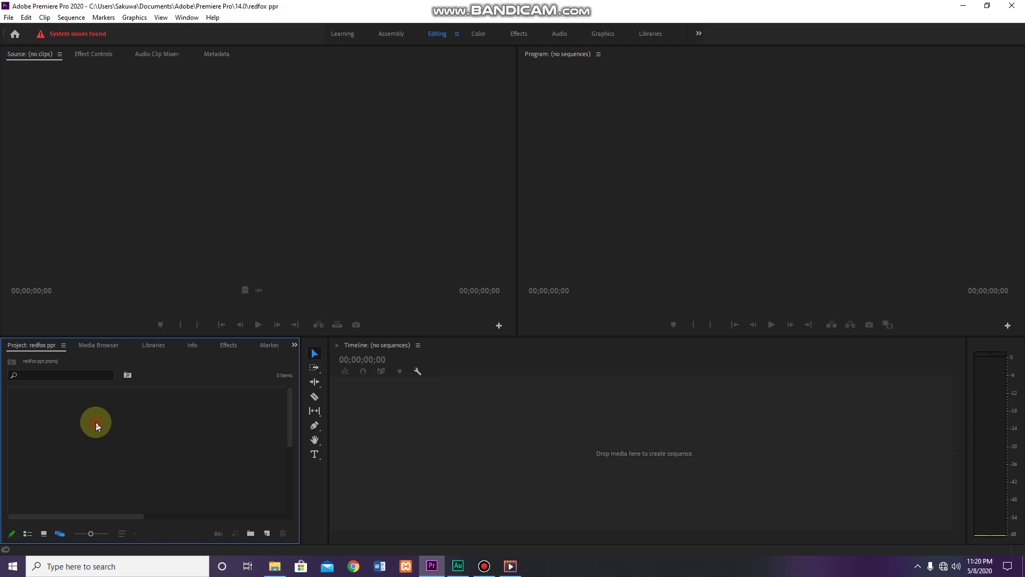
double_click(95, 421)
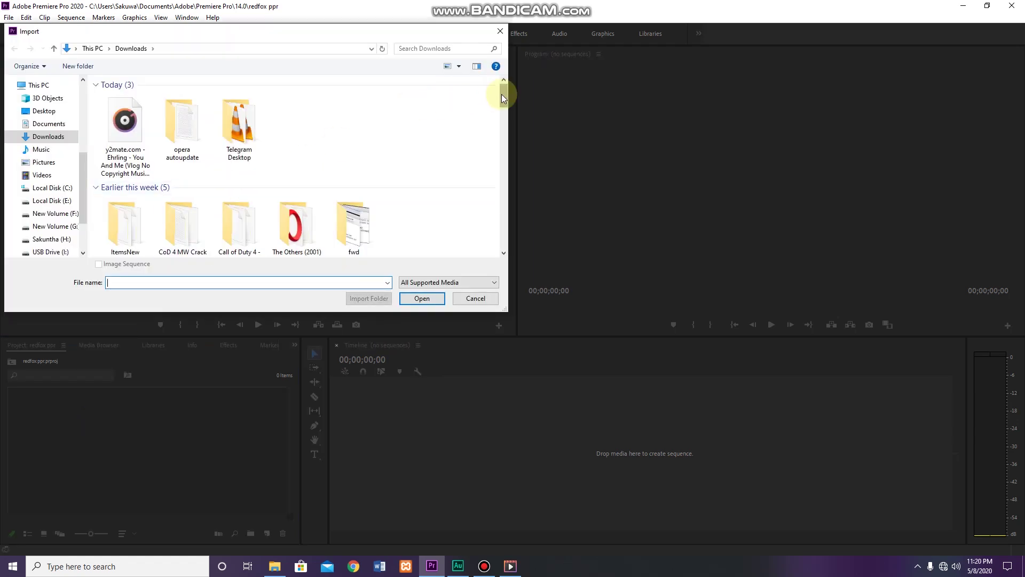
left_click_drag(502, 94, 501, 110)
left_click(500, 31)
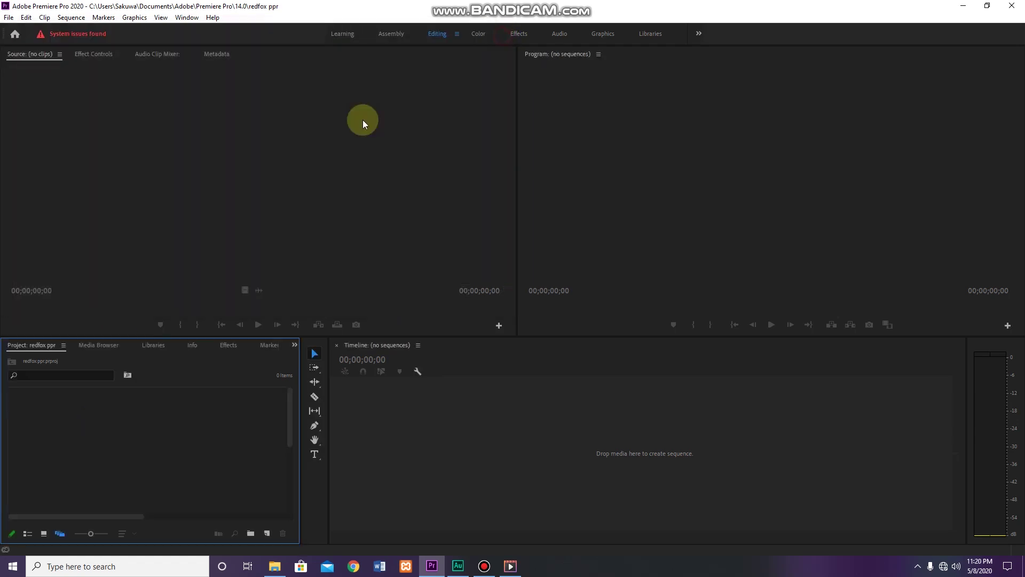
right_click(86, 426)
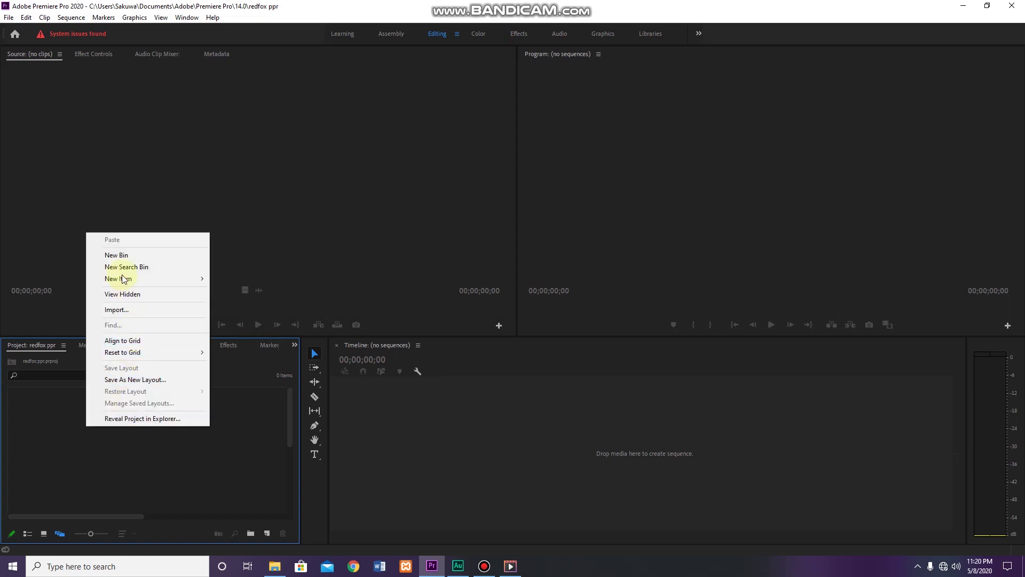
left_click(126, 310)
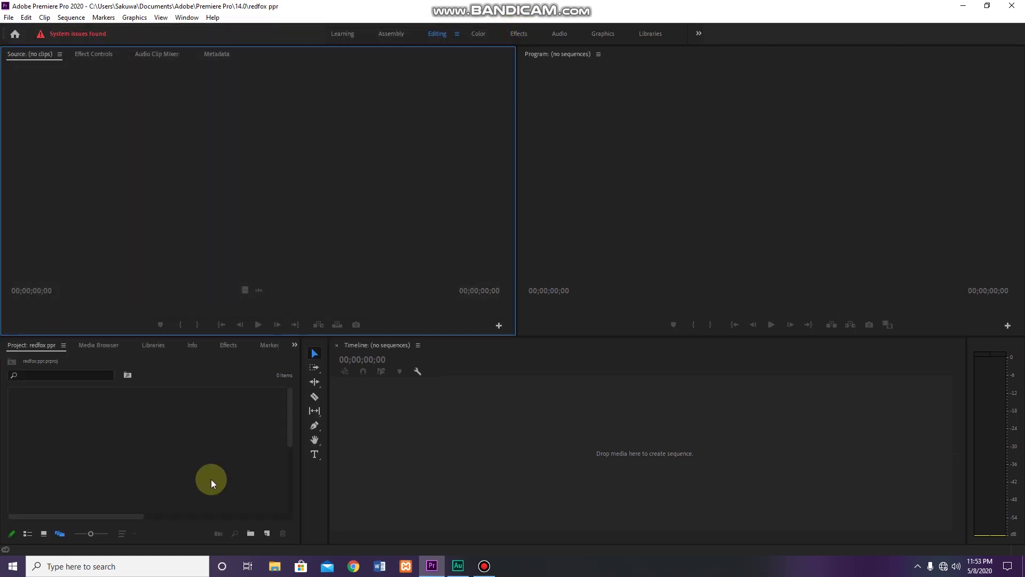
key("ctrl+i")
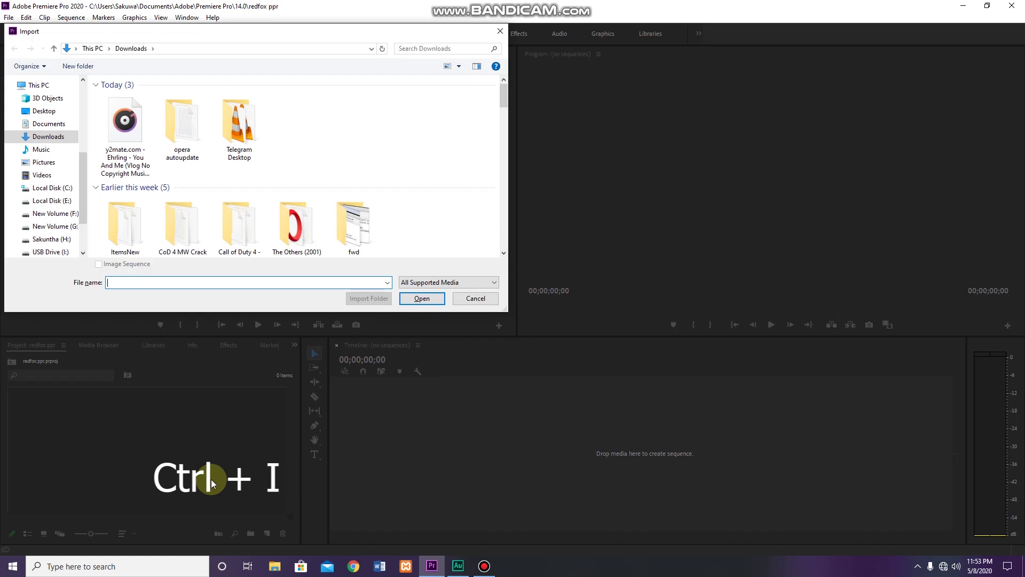
left_click_drag(270, 39, 314, 162)
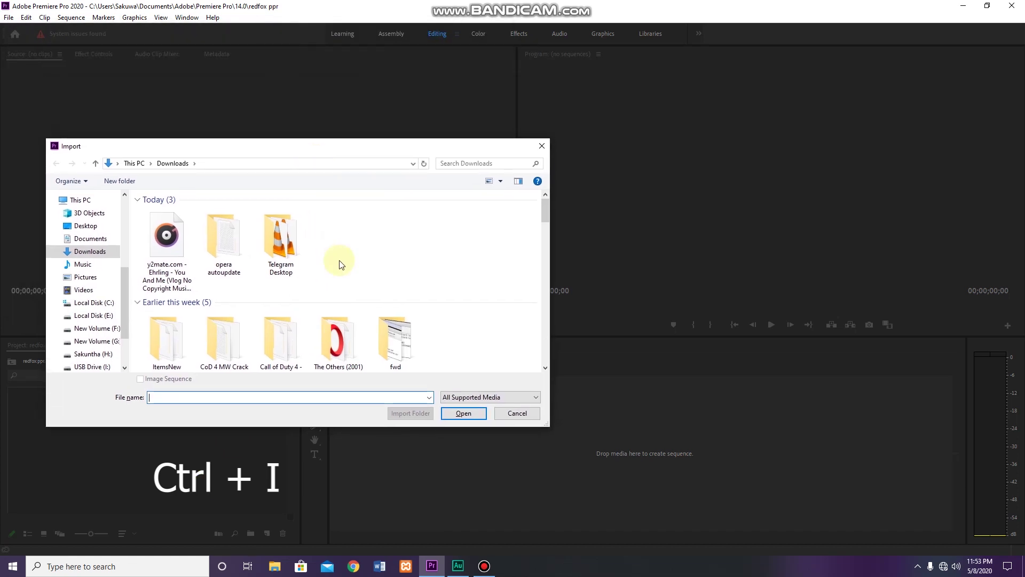
left_click(541, 147)
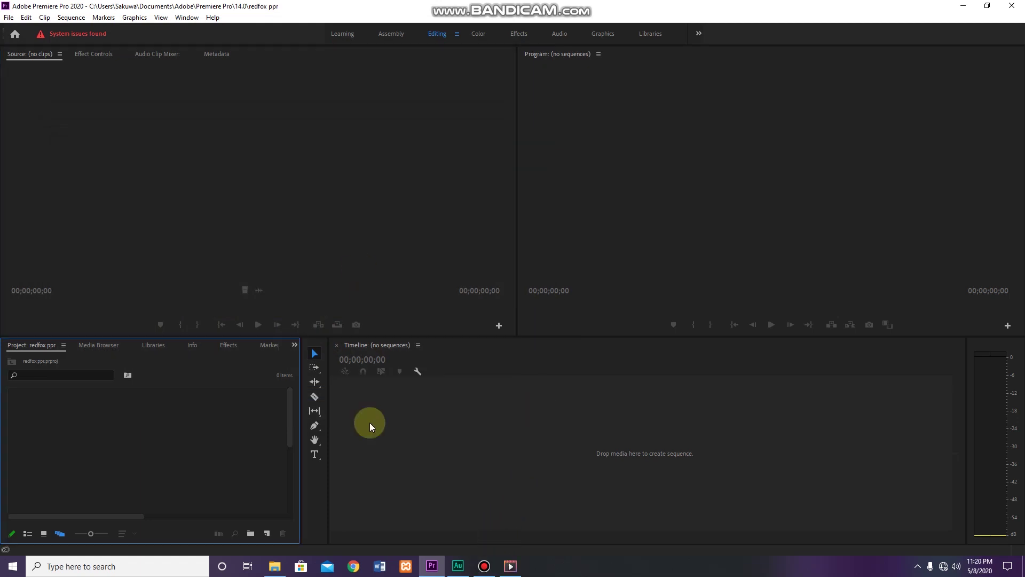
Step: Import the y2mate.com Ehrling - You And Me audio file from the File Explorer Downloads folder into the project
left_click(274, 565)
left_click_drag(381, 8, 755, 140)
left_click_drag(510, 225, 156, 425)
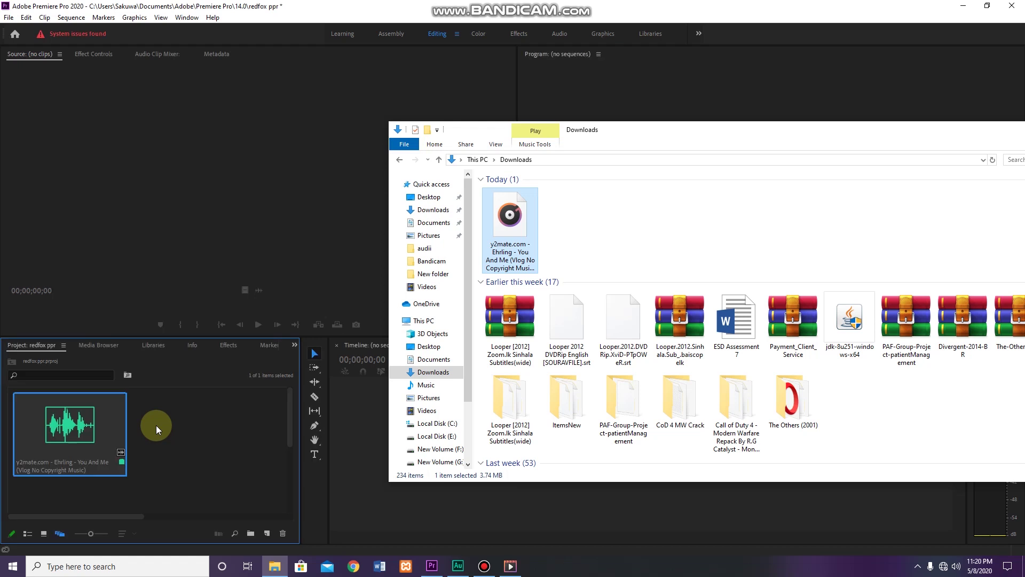
left_click_drag(619, 130, 342, 204)
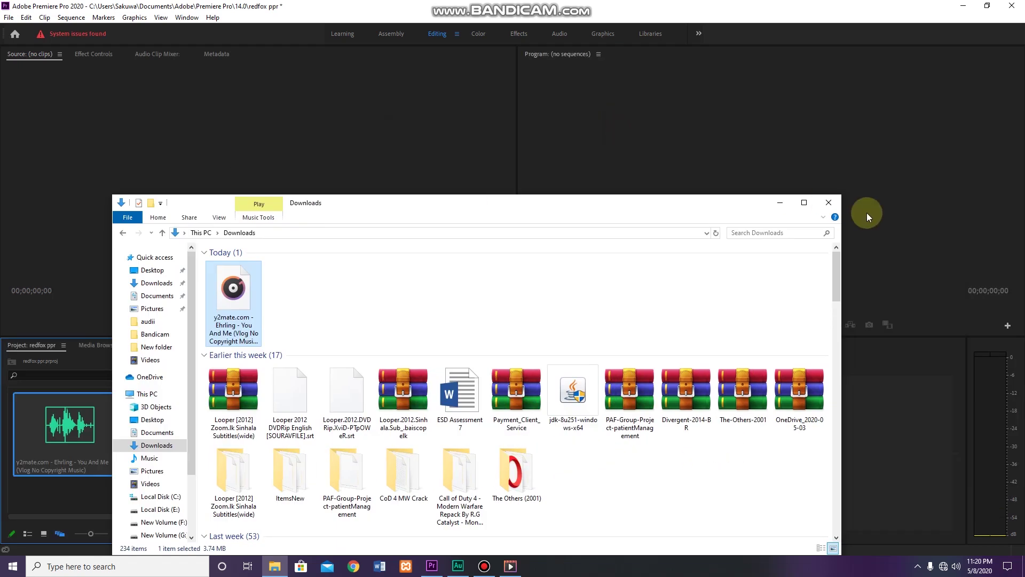
left_click(828, 202)
double_click(192, 450)
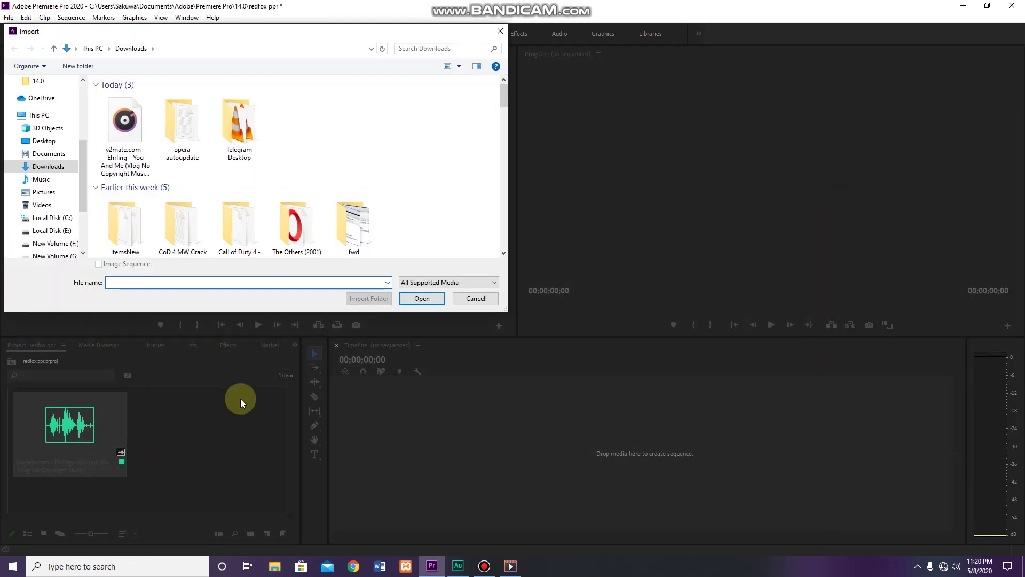
left_click(500, 31)
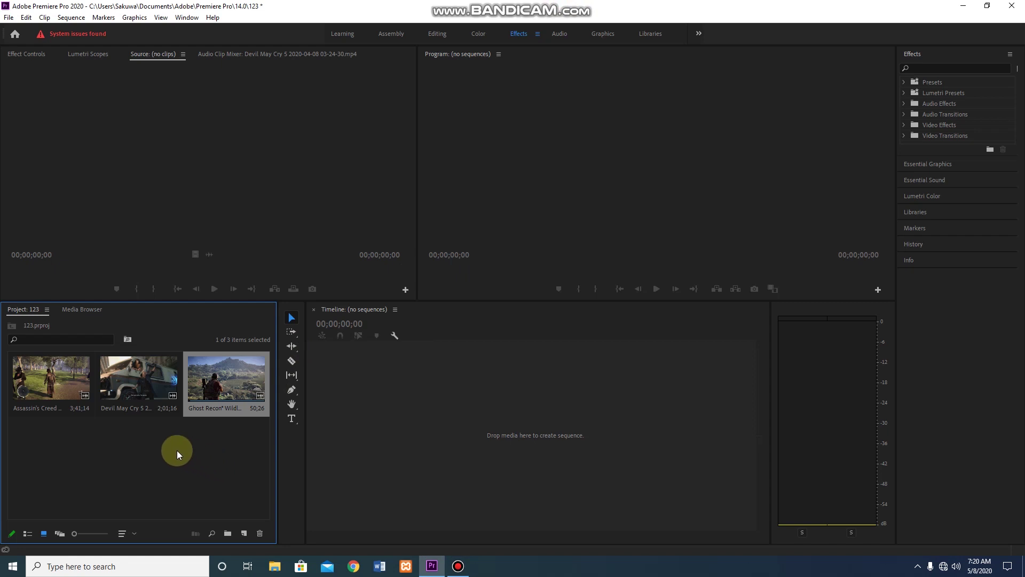
Step: Examine the project clips' details in list view, return to icon view and clear the clip selection
left_click(30, 534)
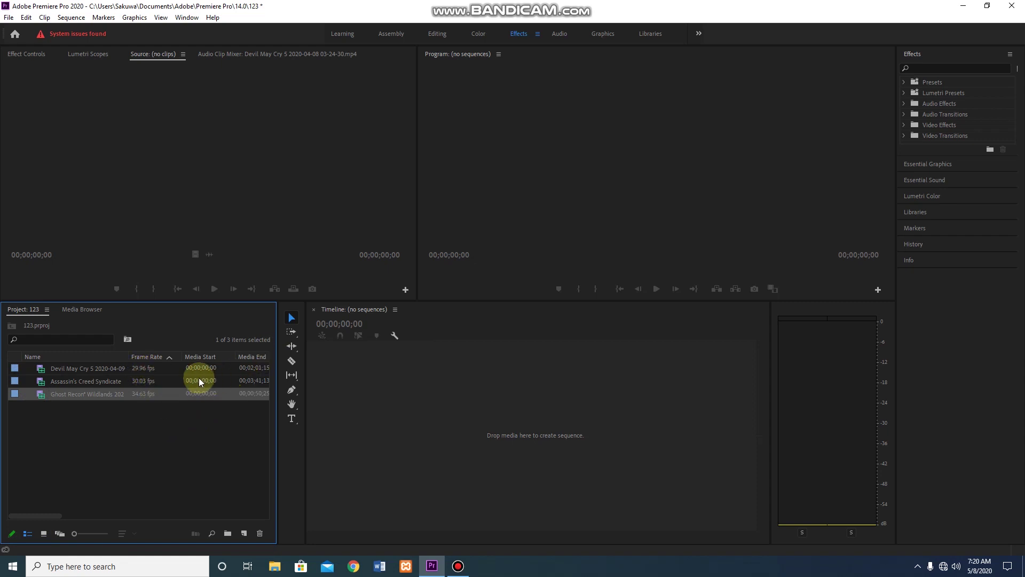
left_click_drag(59, 515, 111, 514)
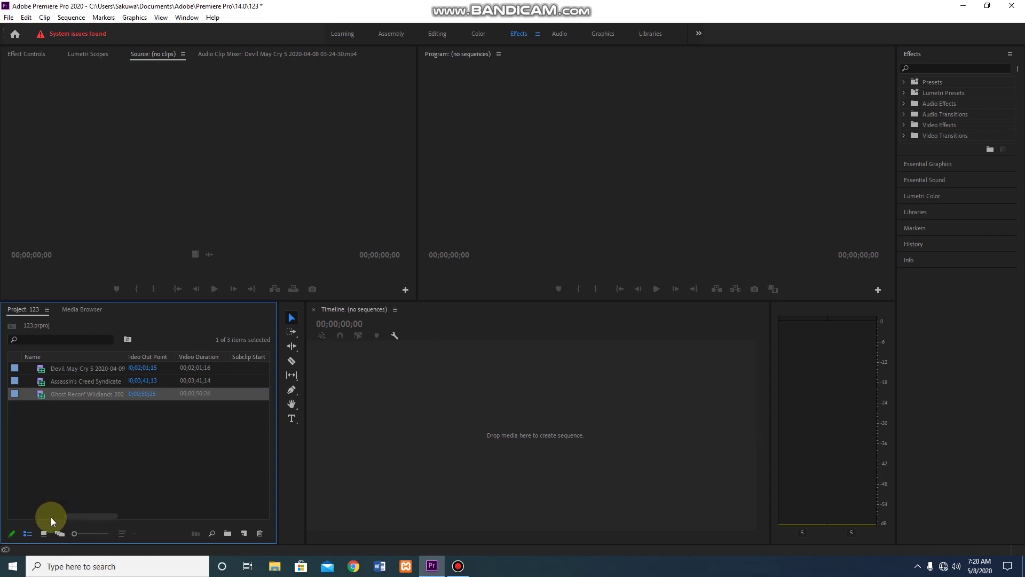
left_click(43, 533)
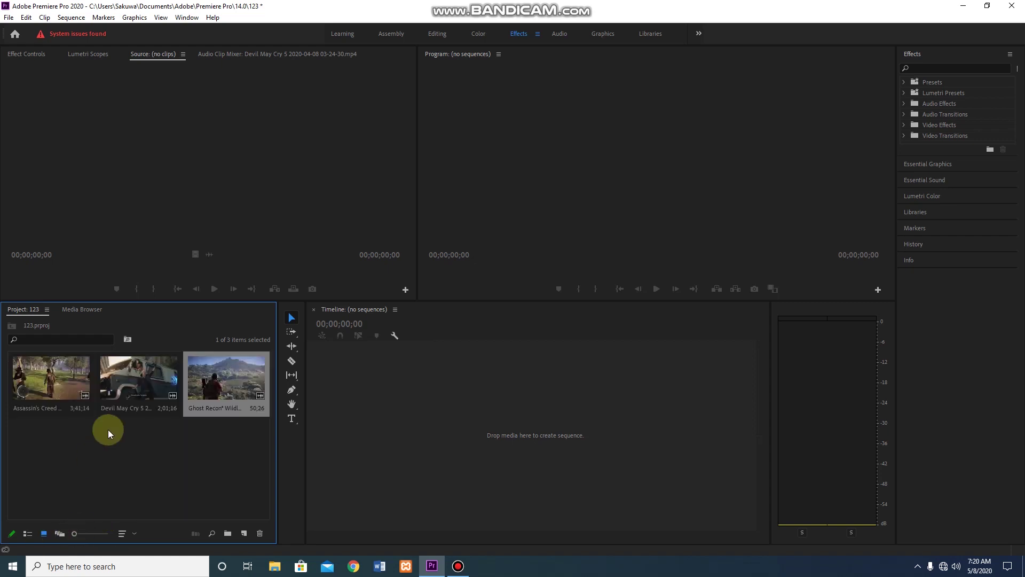
mouse_move(79, 533)
left_mouse_down()
mouse_move(105, 534)
mouse_move(71, 540)
left_mouse_up()
left_click(132, 449)
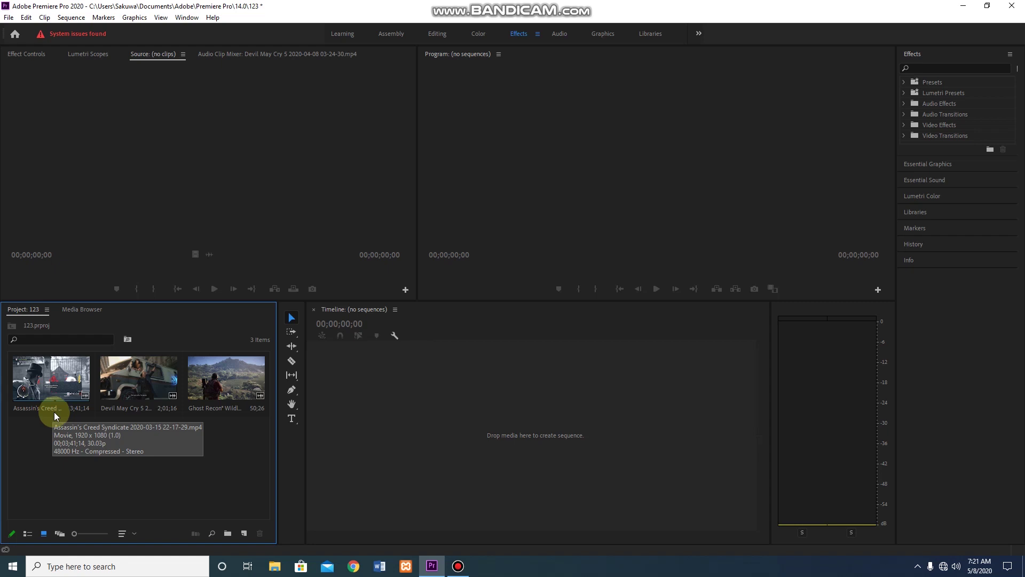
Step: Create a sequence from the Assassin's Creed Syndicate clip by placing it in the empty timeline
left_click_drag(50, 385, 390, 394)
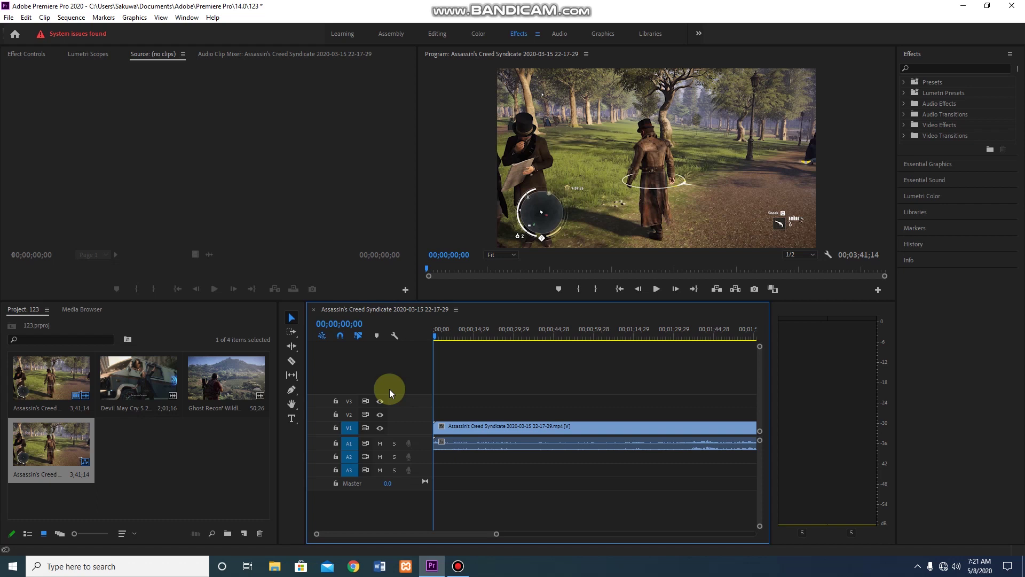
left_click(149, 462)
left_click(78, 19)
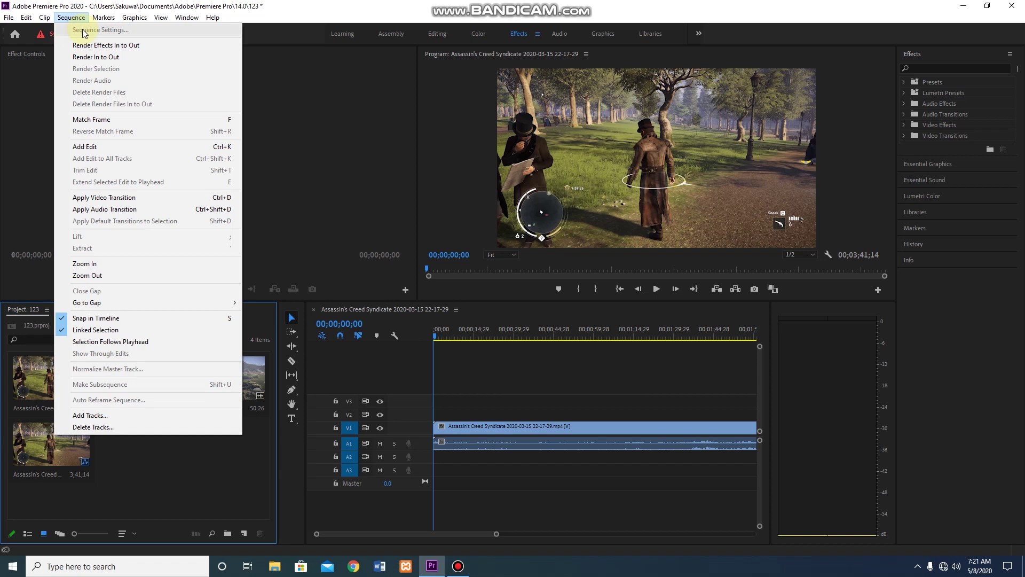
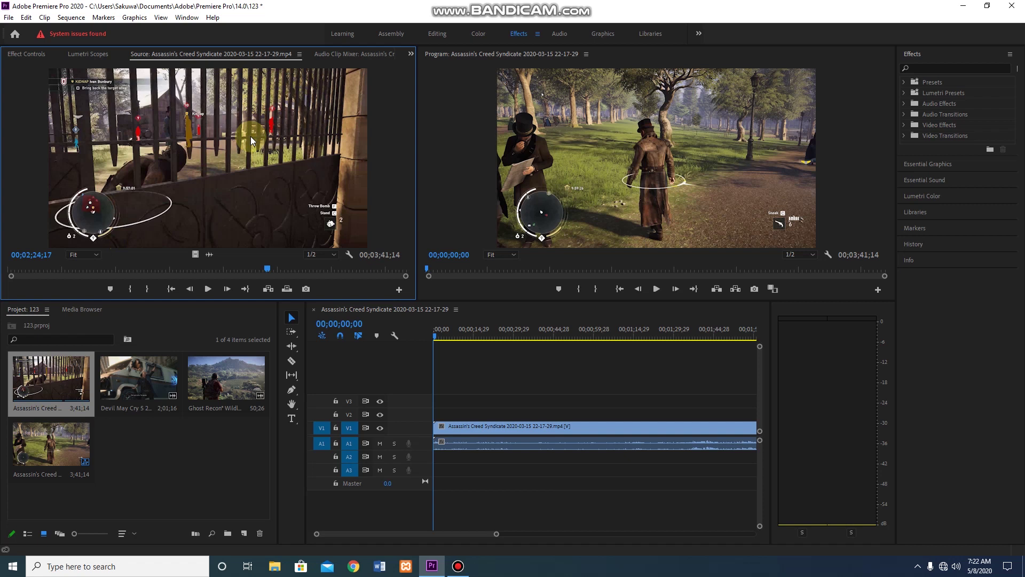
Step: Mark an In point at 00;00;35;08 on the Assassin's Creed Syndicate source clip
left_click_drag(48, 270, 74, 273)
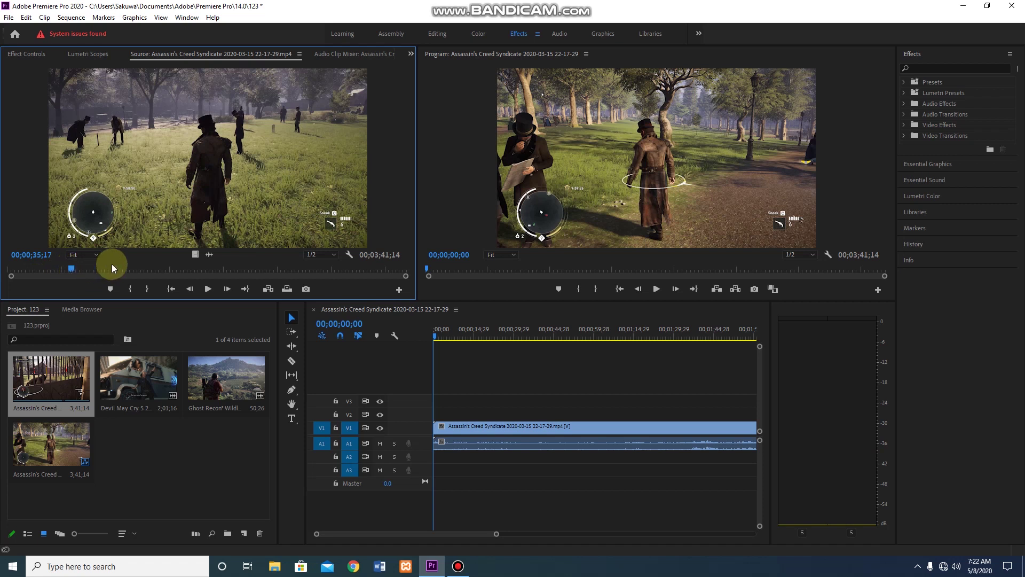
left_click(70, 270)
left_click(130, 292)
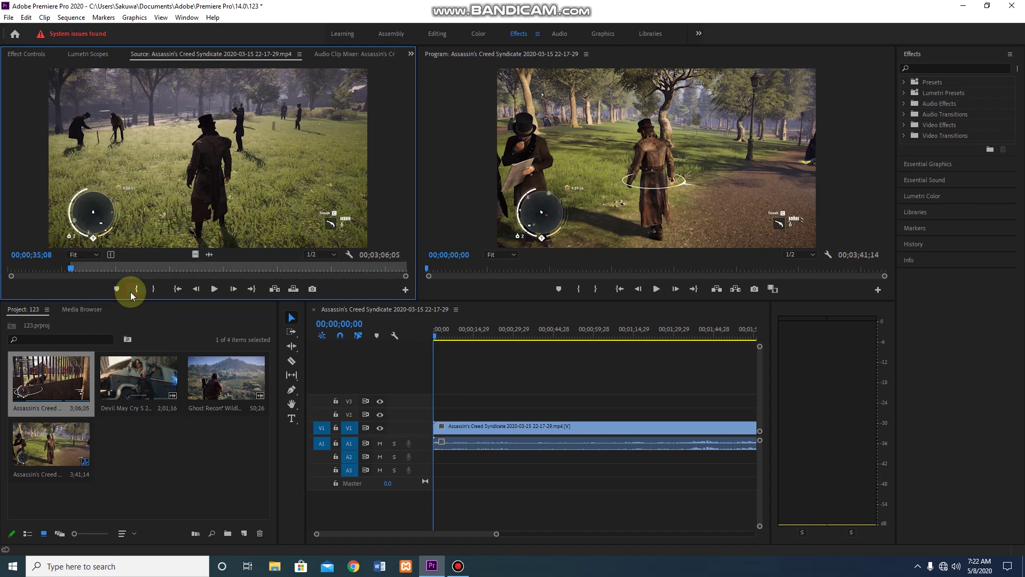
Step: Mark an Out point at 00;02;23;12 on the Assassin's Creed Syndicate source clip
left_click_drag(70, 270, 272, 270)
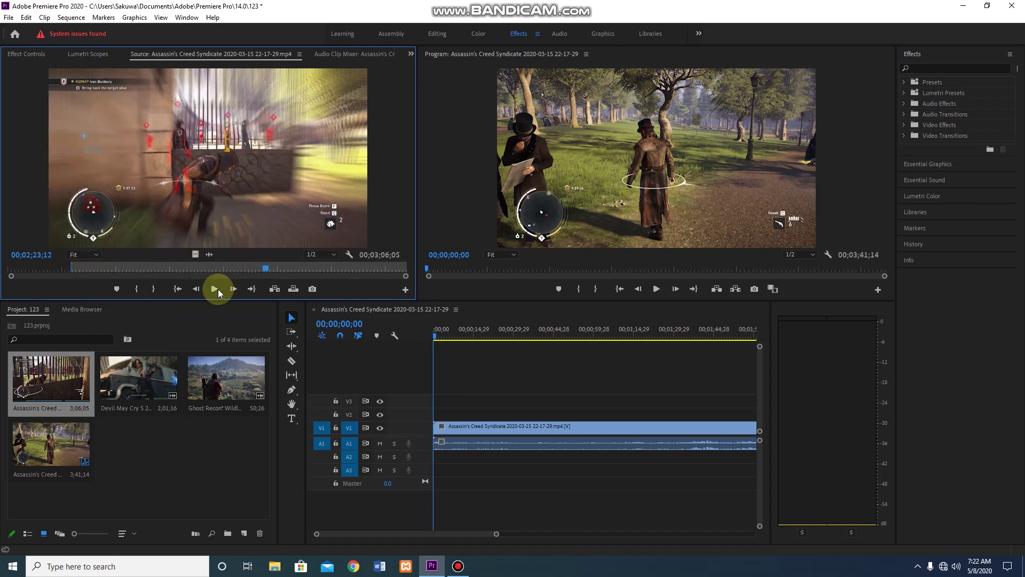
left_click(153, 288)
Step: Try placing the marked Assassin's Creed Syndicate range from the project into the timeline, and undo the placement
left_click(78, 373)
left_click_drag(41, 377, 430, 464)
left_click(433, 340)
left_click_drag(432, 338, 495, 335)
key("ctrl+z")
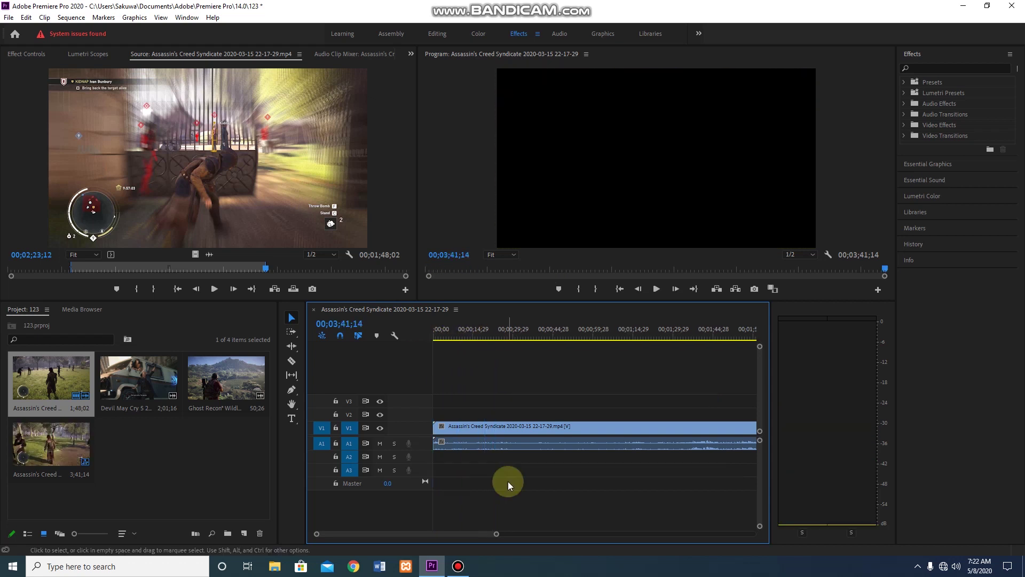
Step: Select the Assassin's Creed Syndicate clip in the timeline and try moving its linked video and audio together
left_click_drag(554, 485, 456, 408)
left_click(450, 427)
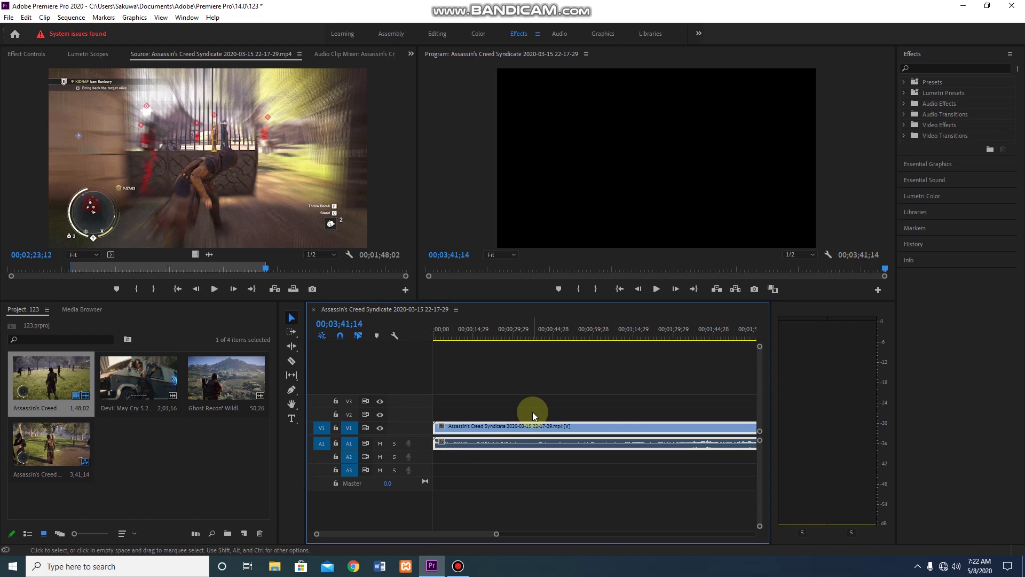
left_click_drag(483, 427, 435, 427)
left_click(470, 401)
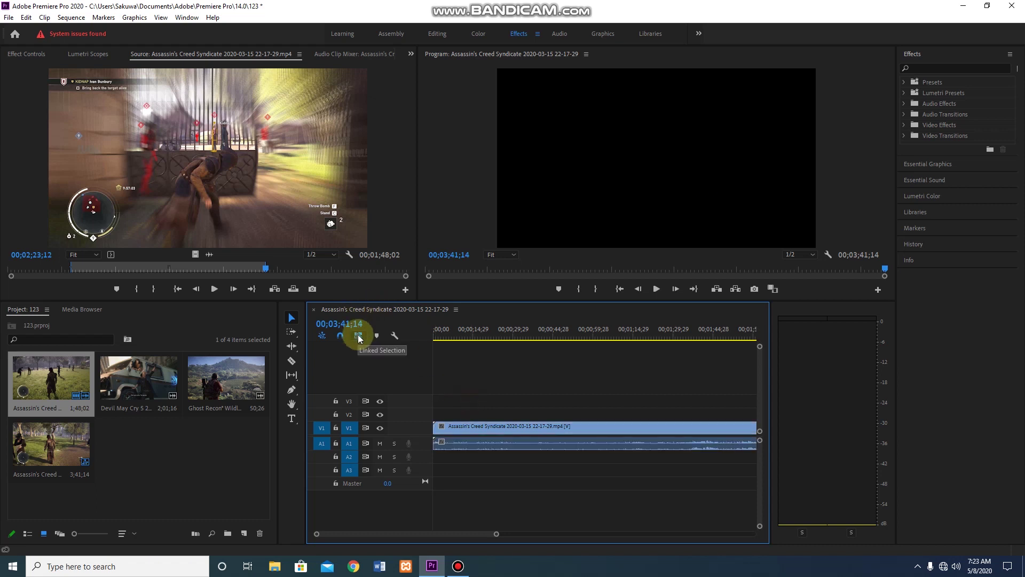
Step: Turn off Linked Selection and try moving the clip's video and audio parts independently in the timeline
left_click(357, 334)
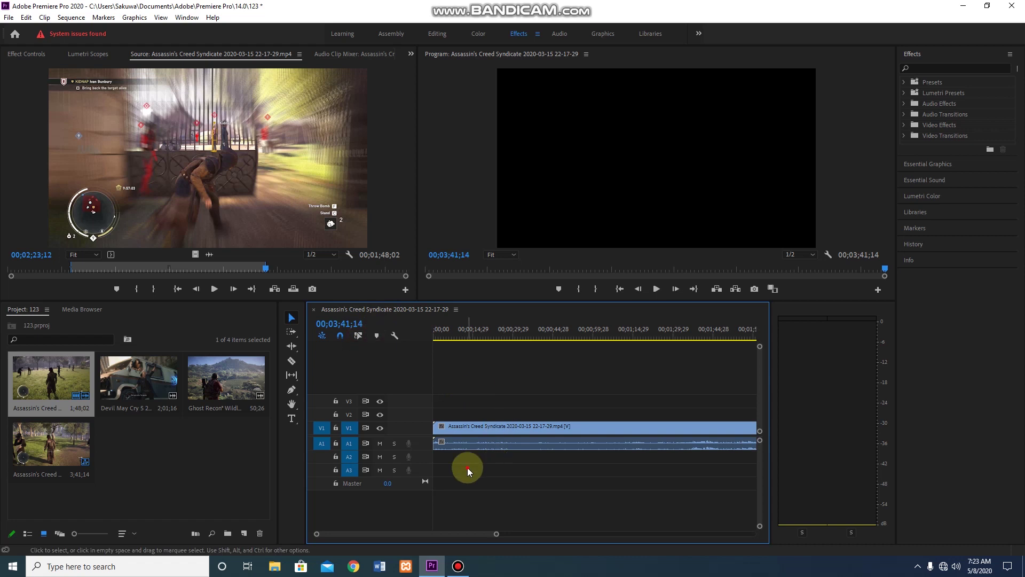
left_click_drag(453, 429, 553, 431)
left_click_drag(479, 447, 451, 441)
left_click(556, 426)
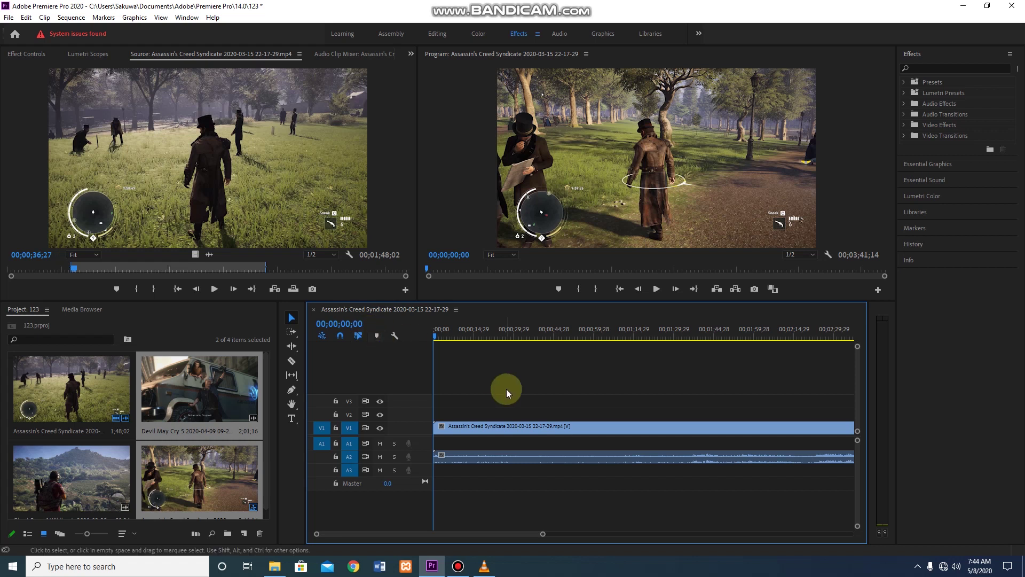
Step: Move the linked Assassin's Creed Syndicate clip later in the timeline and return it to the sequence start
left_click_drag(445, 427, 527, 428)
left_click_drag(465, 458, 478, 433)
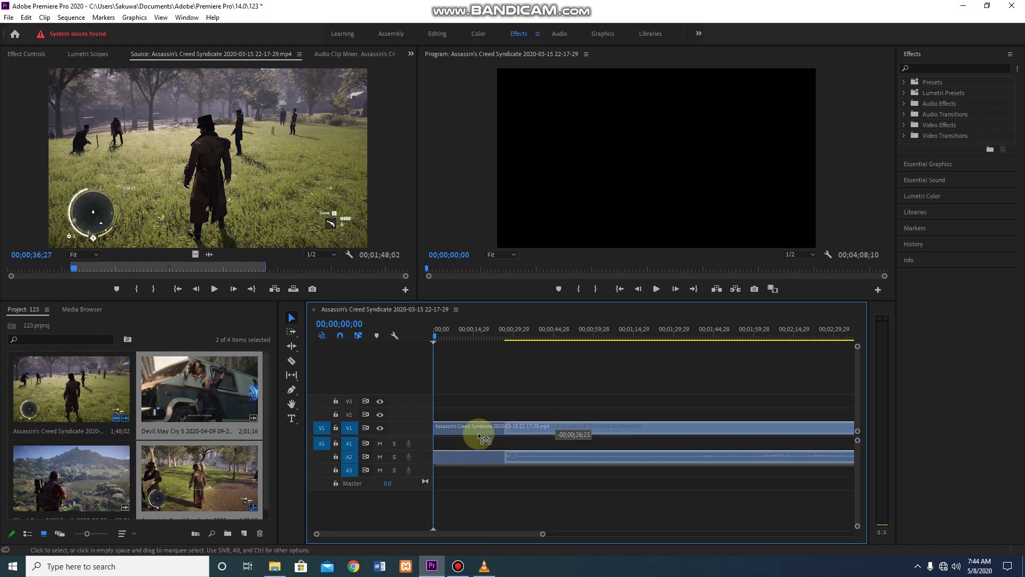
left_click(462, 399)
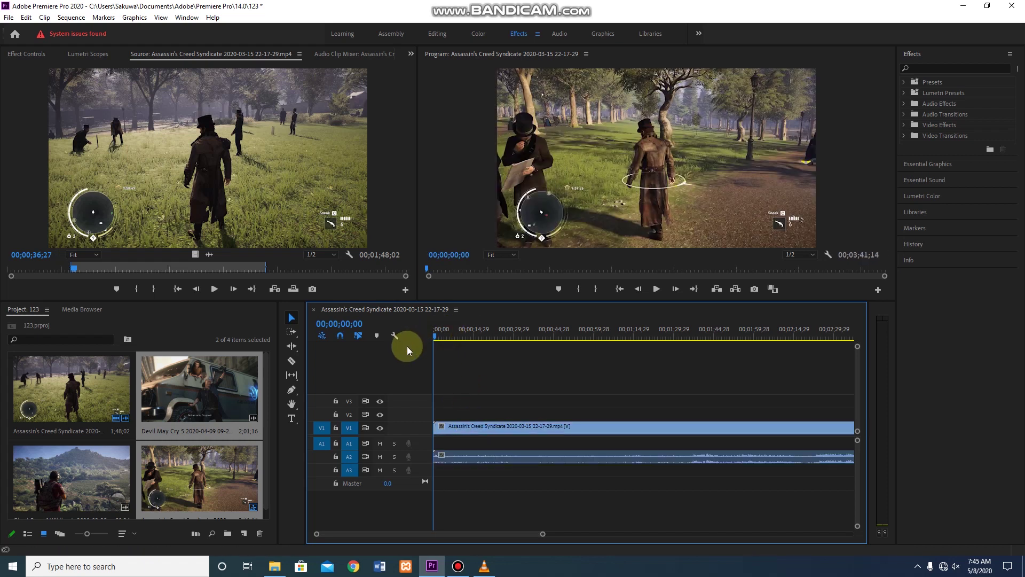
Step: Play the sequence and scrub through both the sequence and the Assassin's Creed Syndicate source clip
key("space")
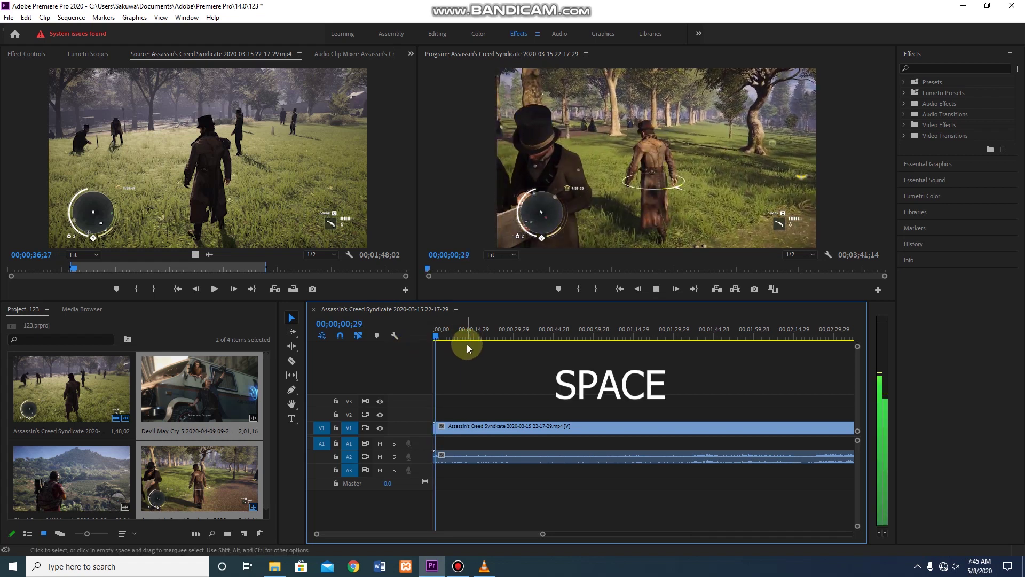
left_click_drag(453, 335, 540, 338)
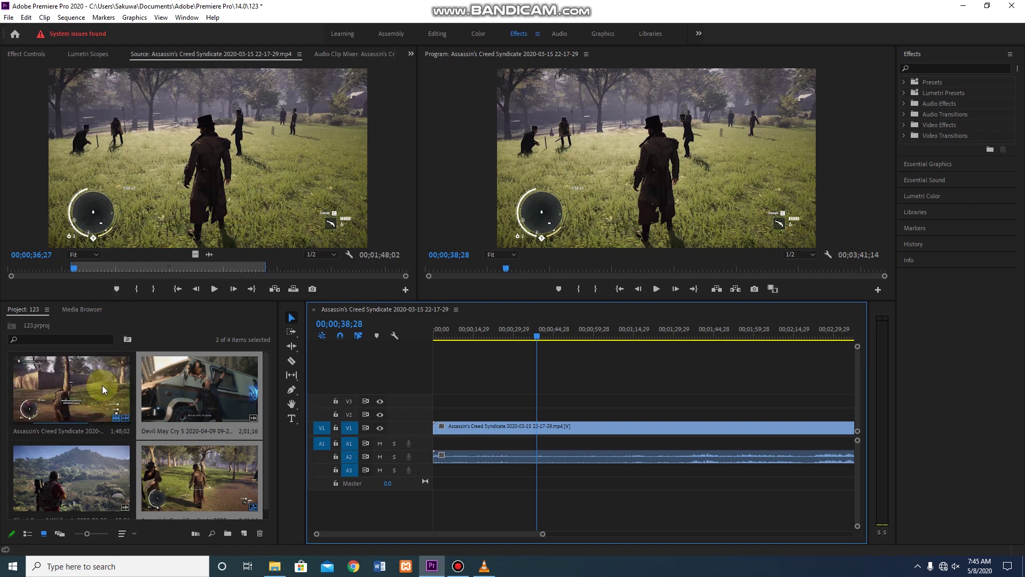
left_click_drag(81, 269, 103, 274)
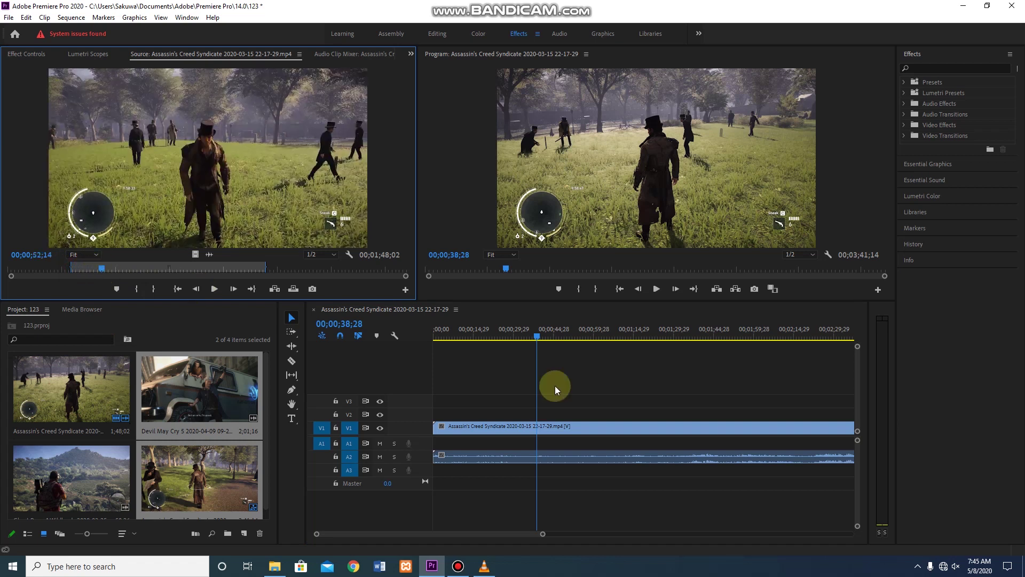
left_click_drag(511, 335, 441, 336)
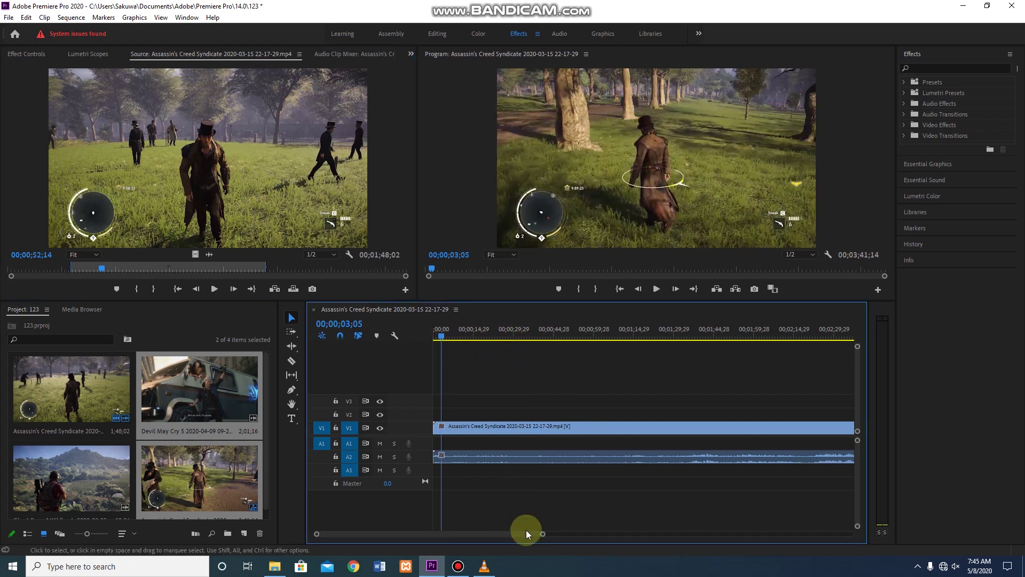
Step: Zoom the timeline out and back in to seconds-level detail, and return the playhead to 00;00;00;00
left_click_drag(541, 533, 711, 513)
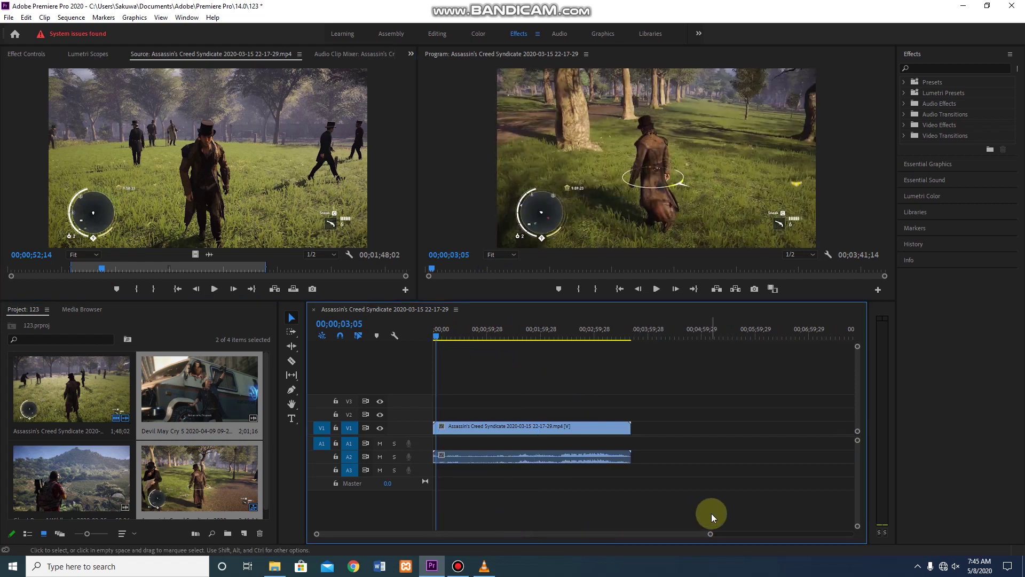
left_click_drag(710, 533, 443, 533)
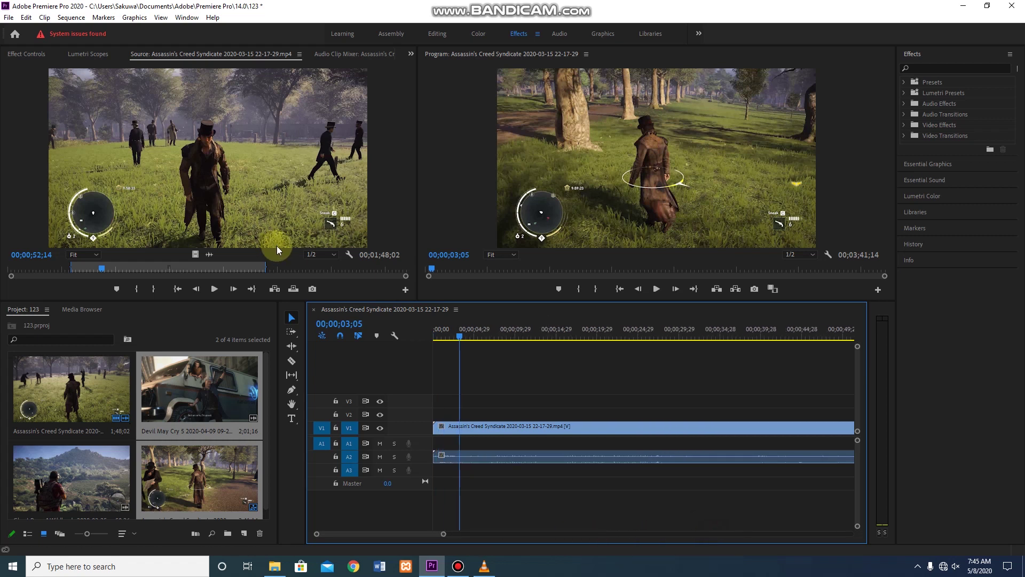
left_click_drag(446, 334, 427, 344)
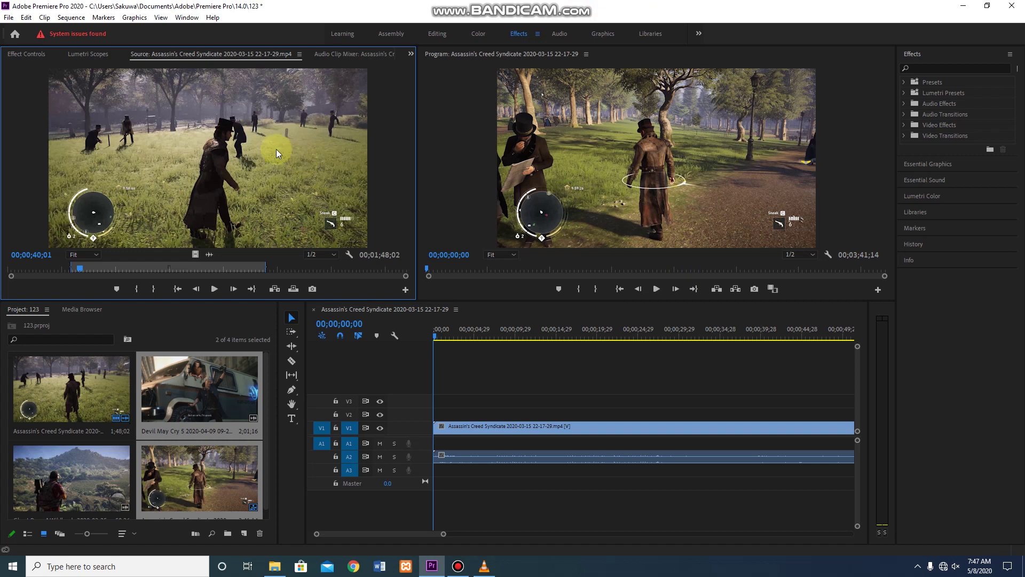
Step: Scrub the source clip and jump its playhead to the marked In point and to the Out point
left_click_drag(82, 273, 71, 274)
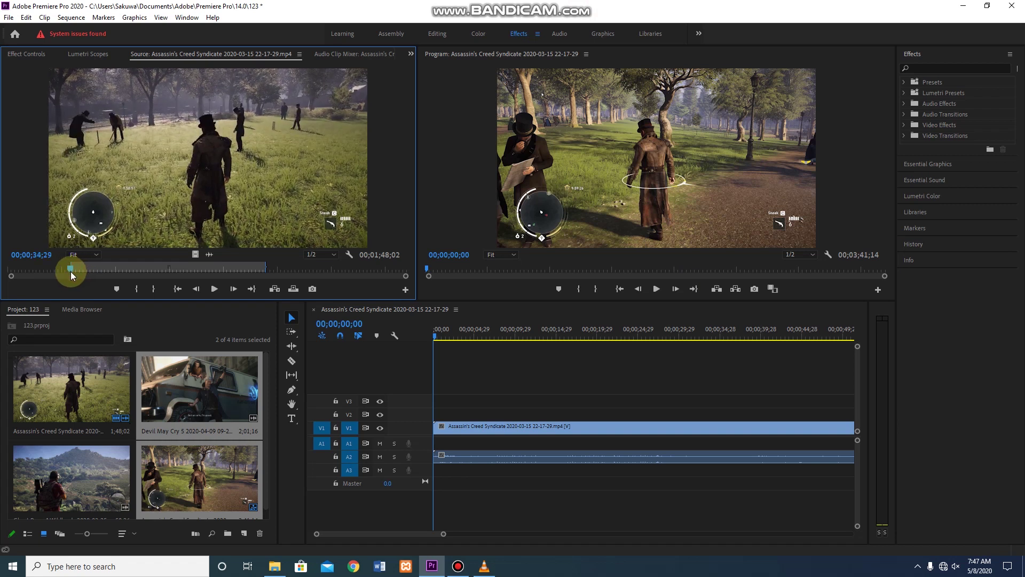
left_click(140, 269)
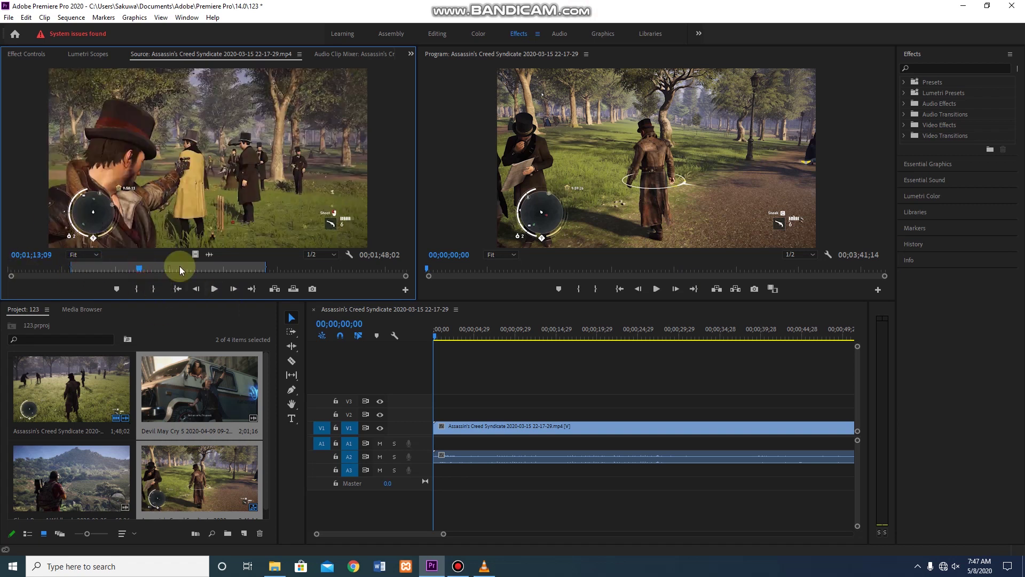
left_click(178, 294)
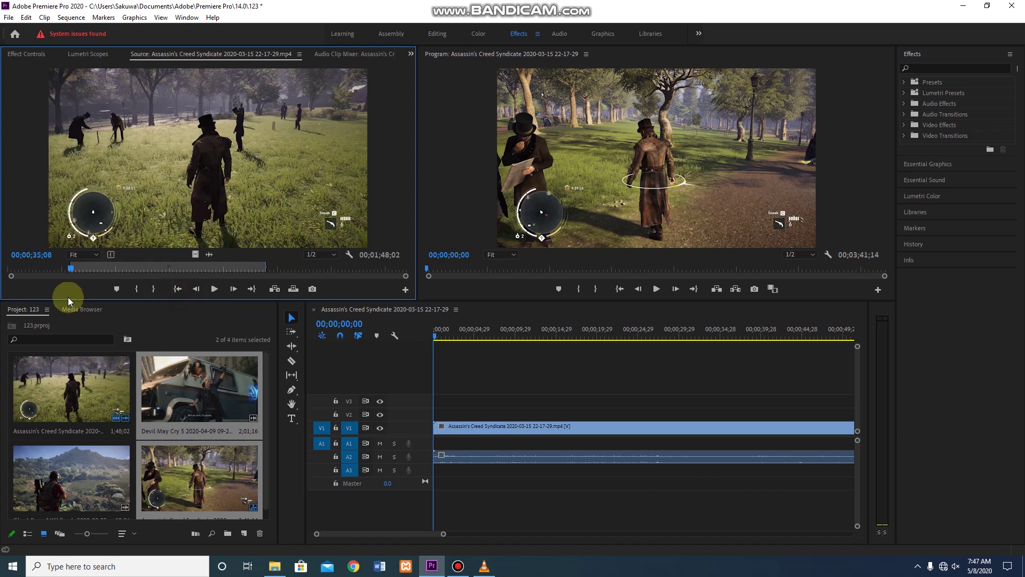
left_click(251, 288)
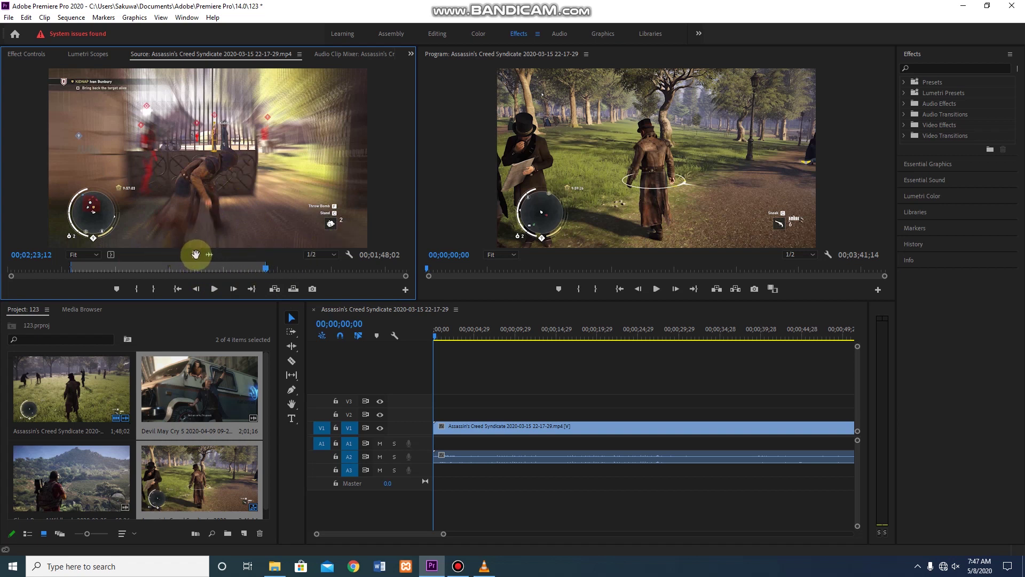
Step: Place only the marked range's video on V2 and only its audio on A3, undoing and redoing the audio placement
left_click_drag(195, 255, 456, 415)
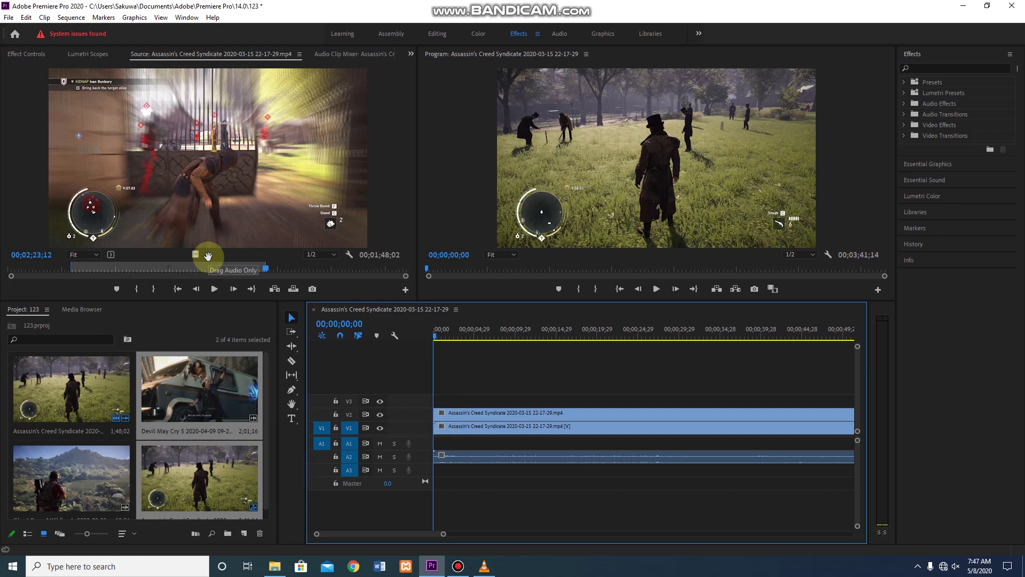
left_click_drag(208, 257, 439, 474)
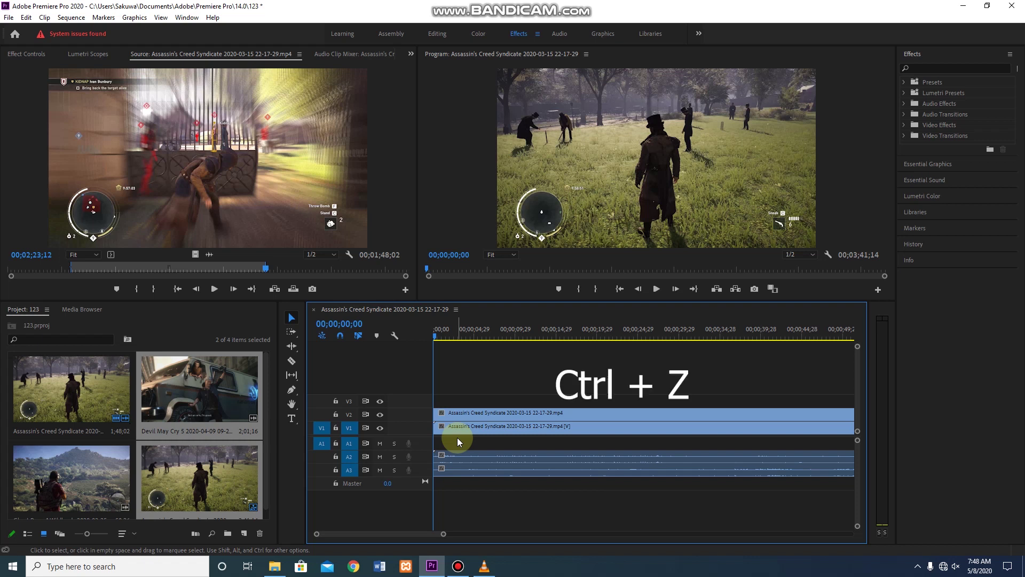
key("ctrl+z")
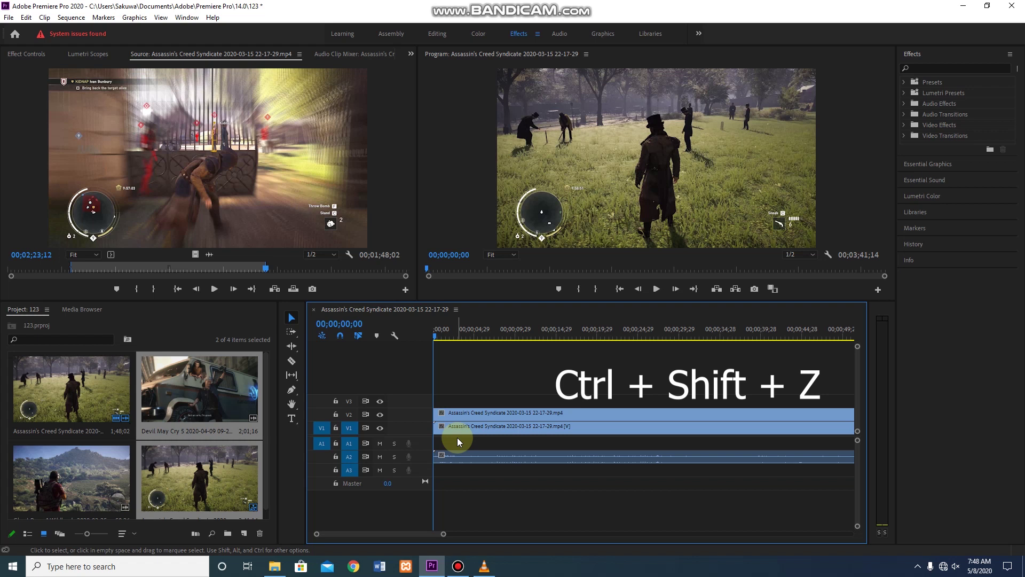
key("ctrl+shift+z")
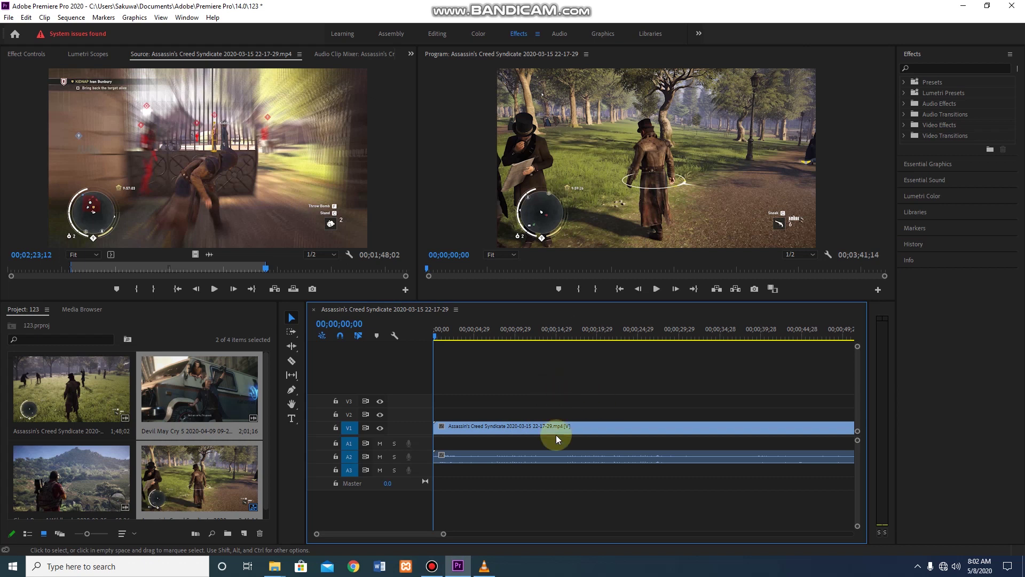
Step: Delete the linked Assassin's Creed Syndicate clip from tracks V1 and A2, leaving the sequence empty
left_click(545, 429)
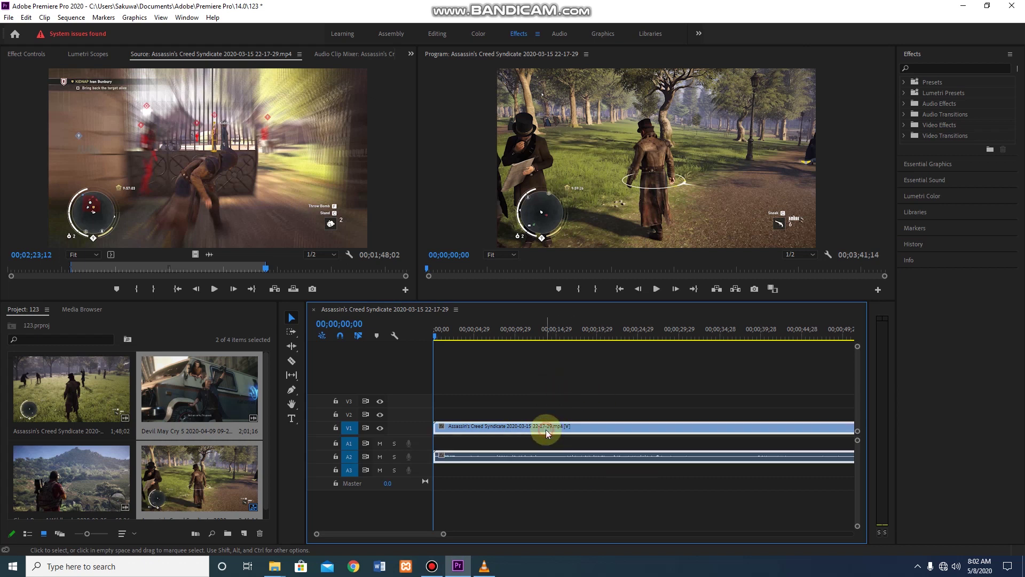
key("Delete")
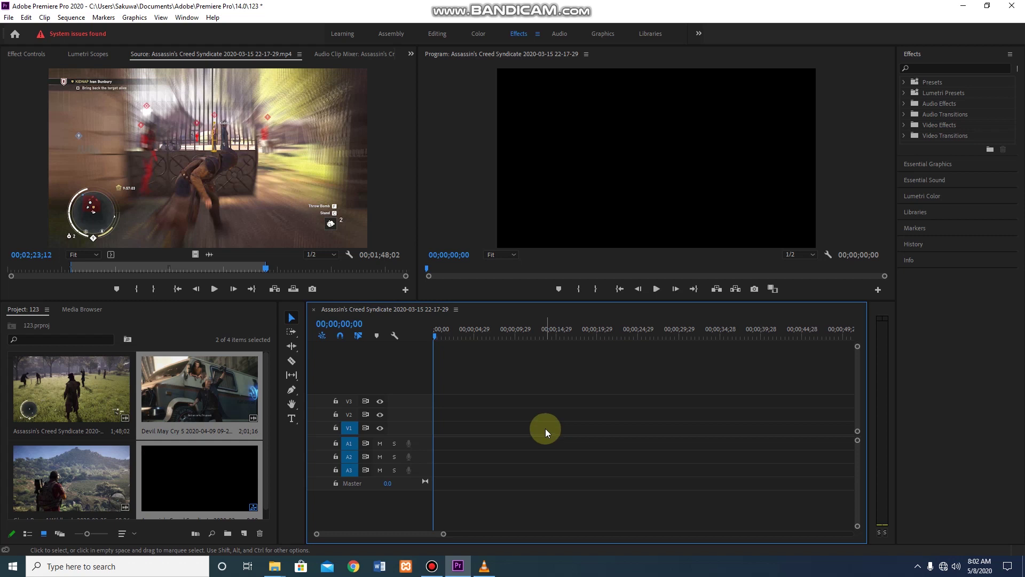
Step: Examine the project items in list view and return to icon view
scroll(267, 417, "down", 1)
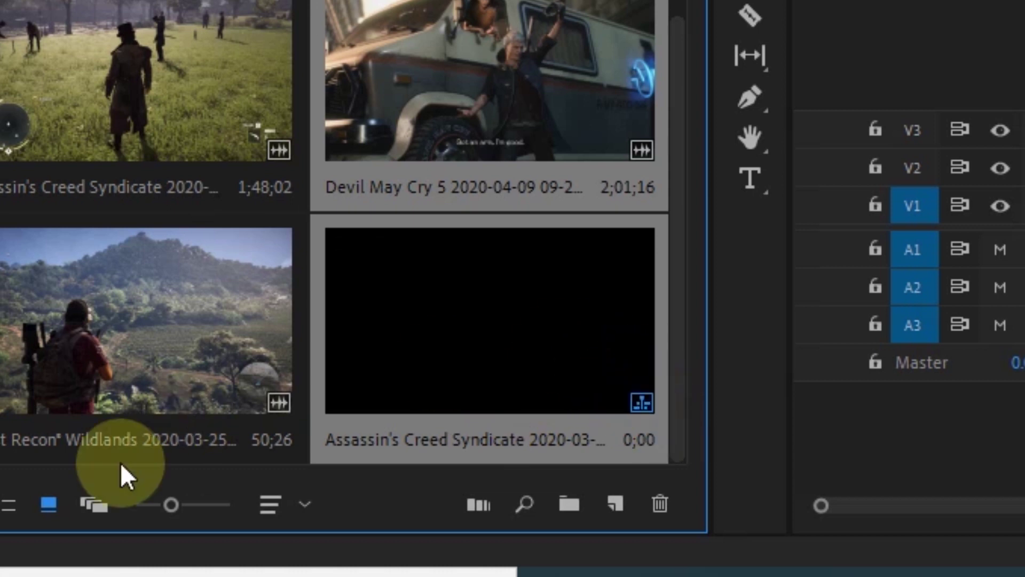
left_click(9, 504)
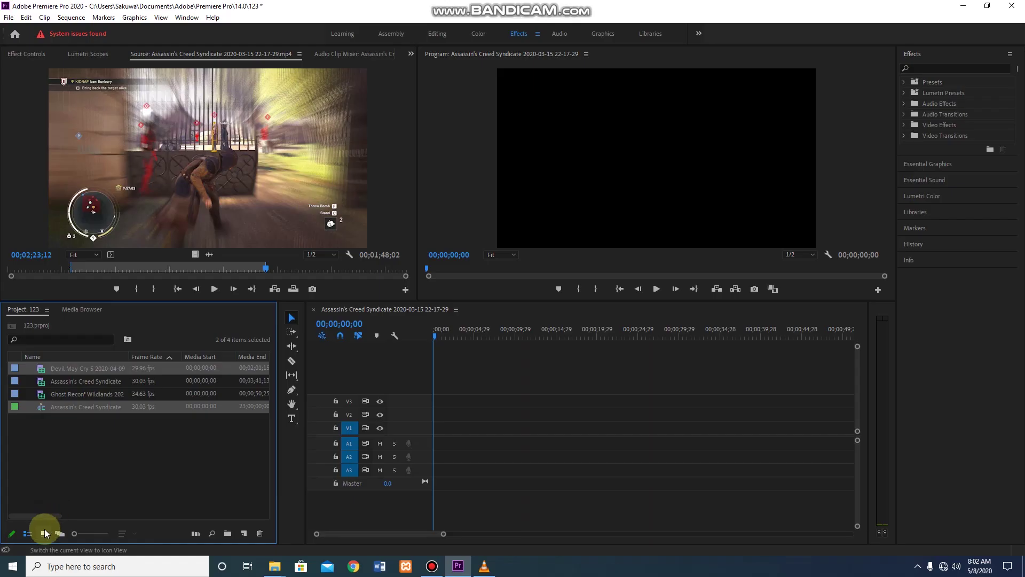
left_click(91, 505)
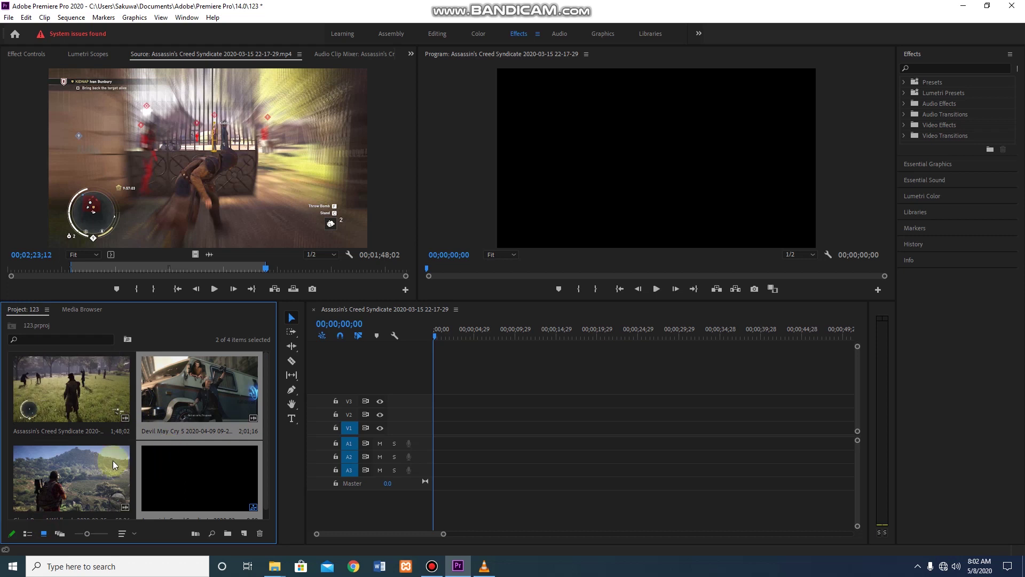
Step: Rename the empty Assassin's Creed Syndicate sequence in the project as Sequence
left_click(182, 479)
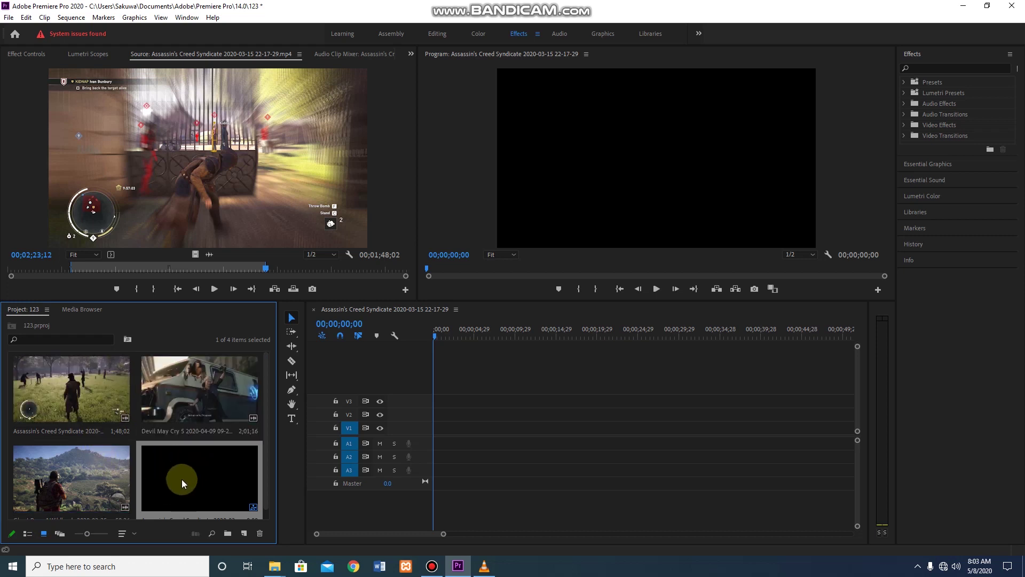
right_click(211, 486)
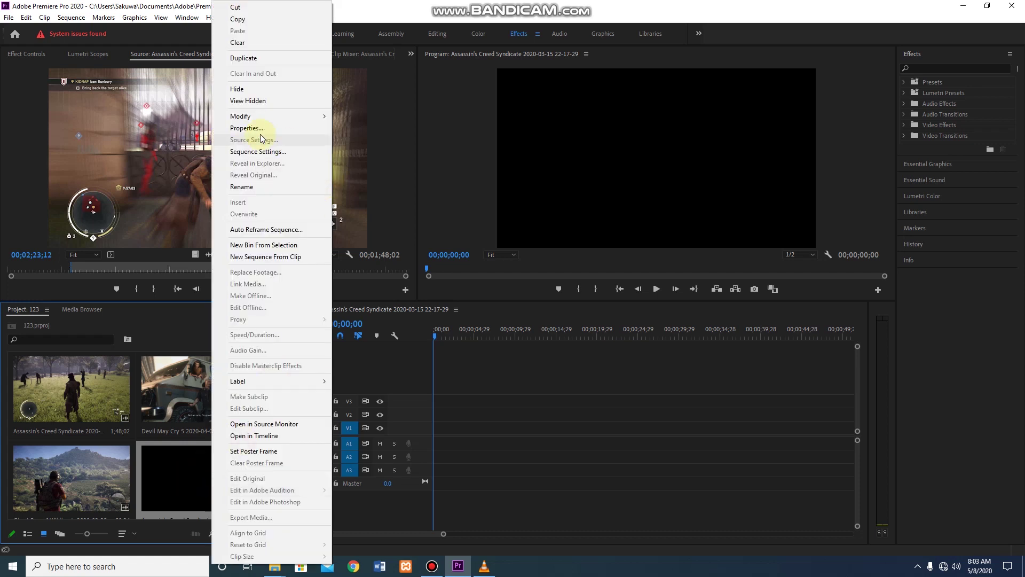
left_click(246, 188)
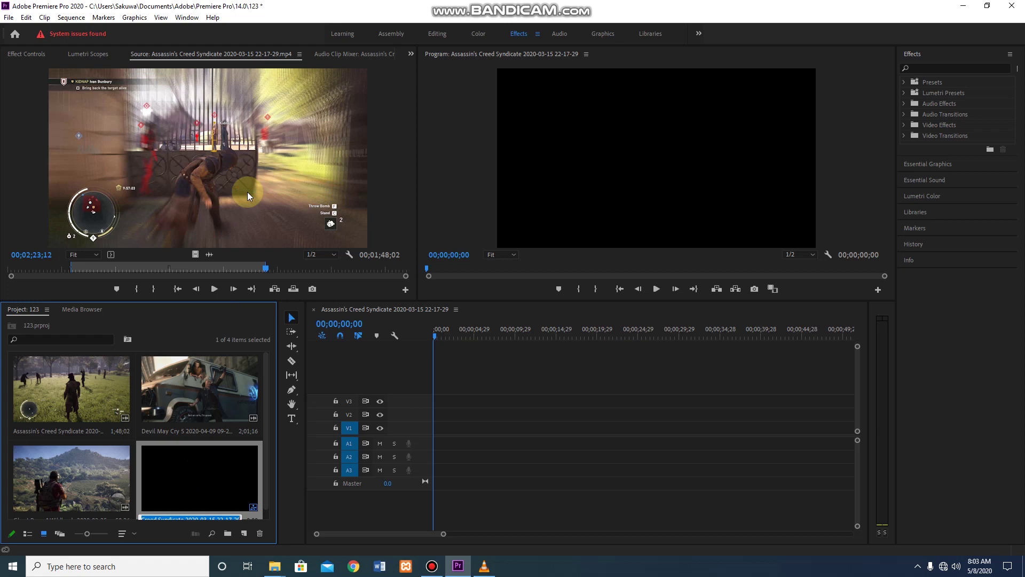
type("cequence")
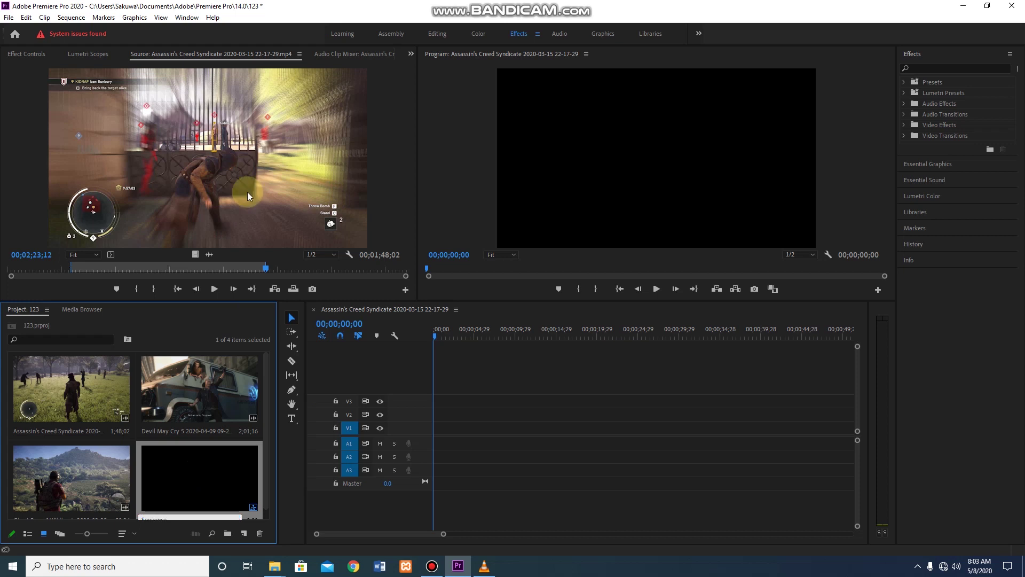
key("Return")
Step: Place the Devil May Cry 5 clip at the start of track V2 and change the sequence settings to match it
scroll(218, 495, "down", 1)
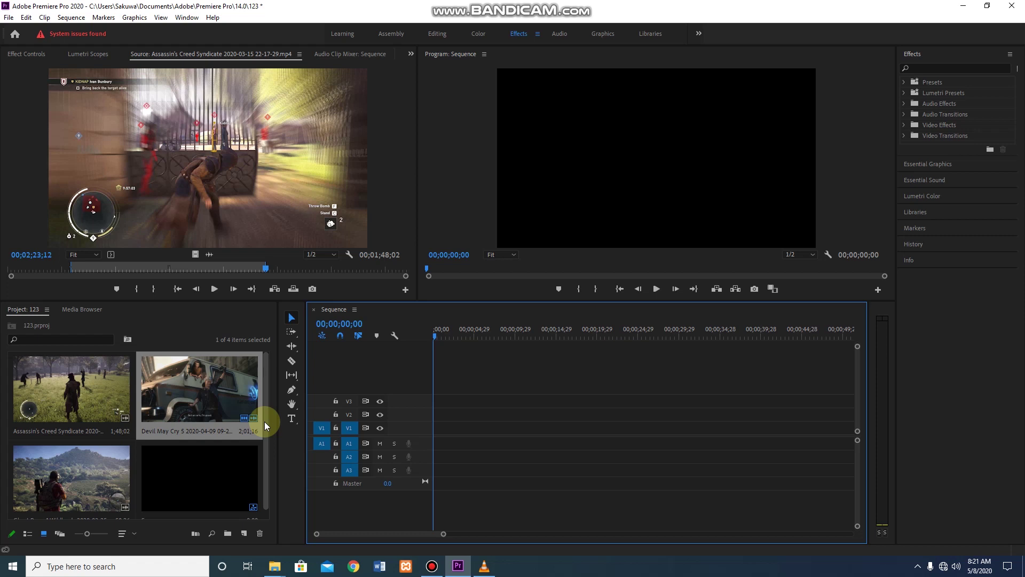
left_click_drag(183, 399, 435, 415)
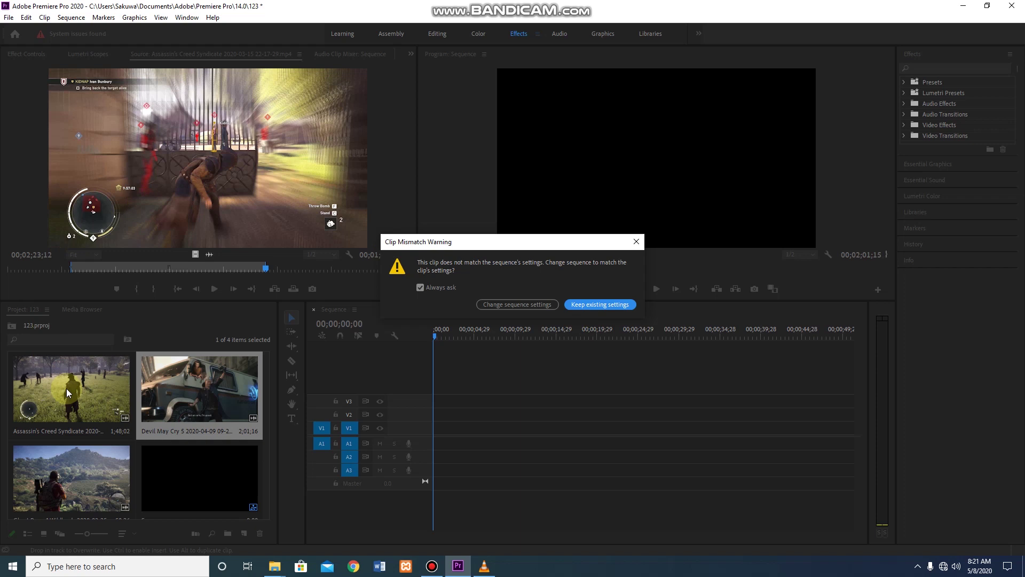
left_click(492, 305)
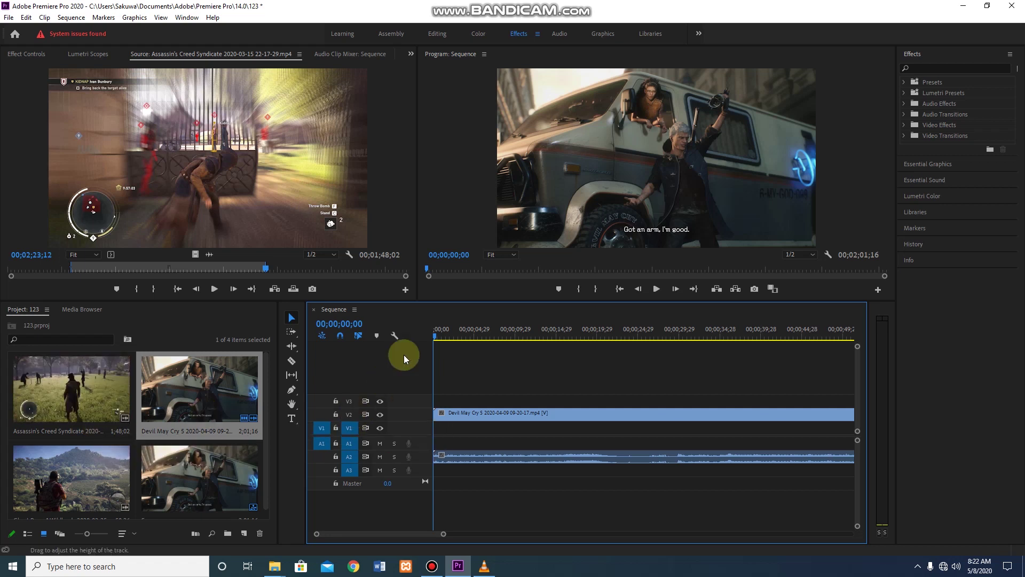
Step: Play back the start of the sequence, pausing and resuming to examine the audio meters, and return the playhead near the beginning
left_click(459, 330)
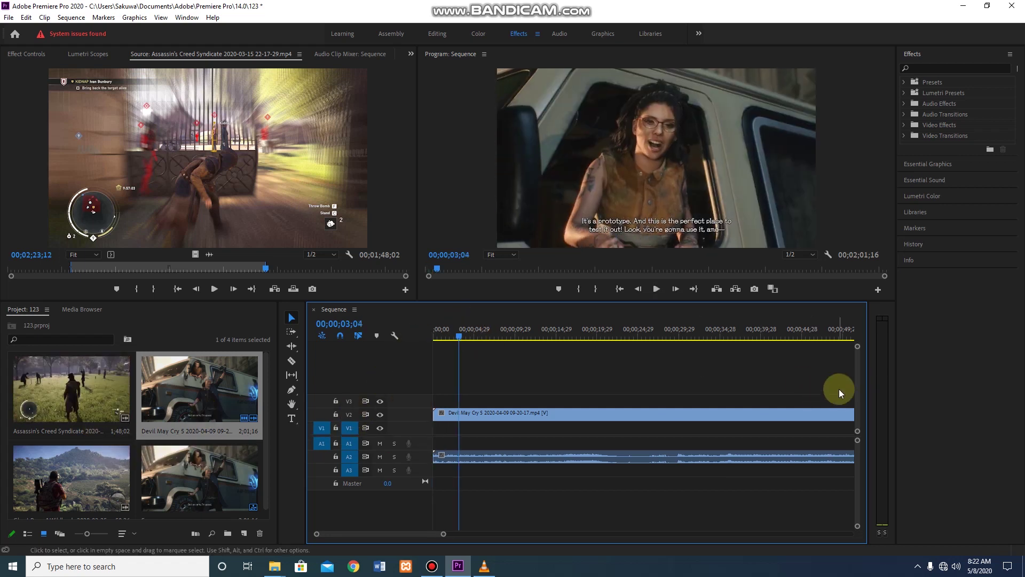
key("space")
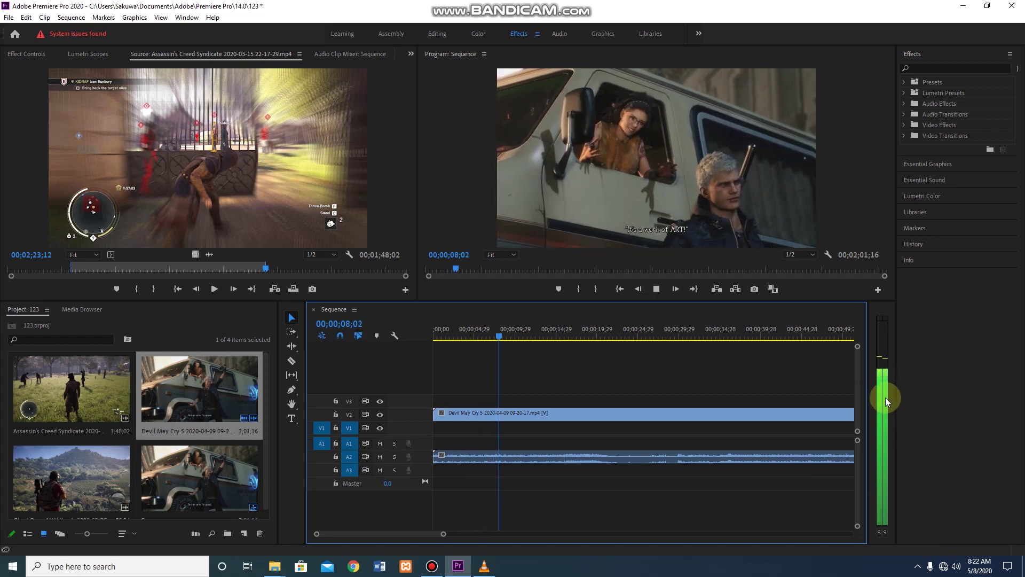
key("space")
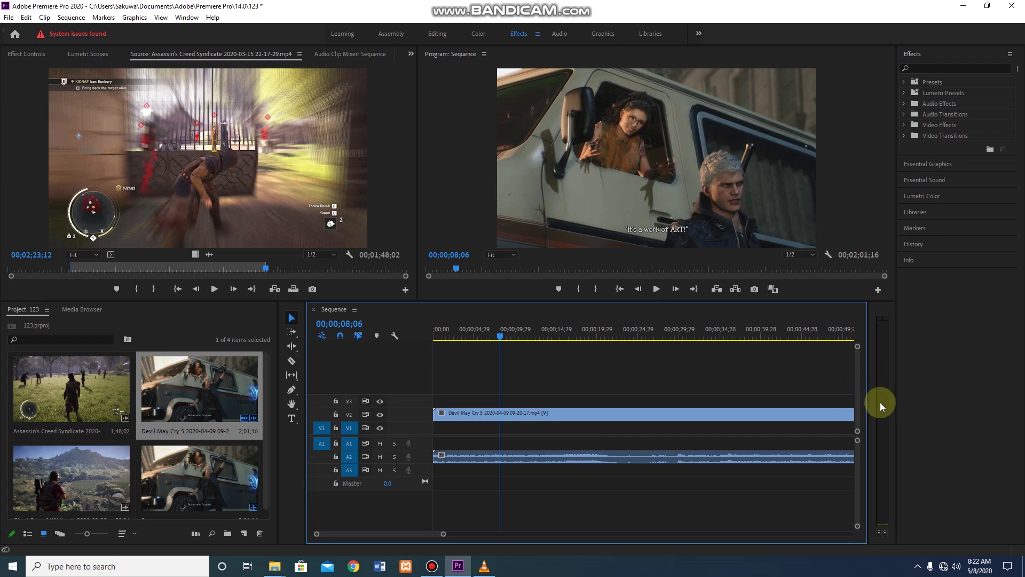
key("space")
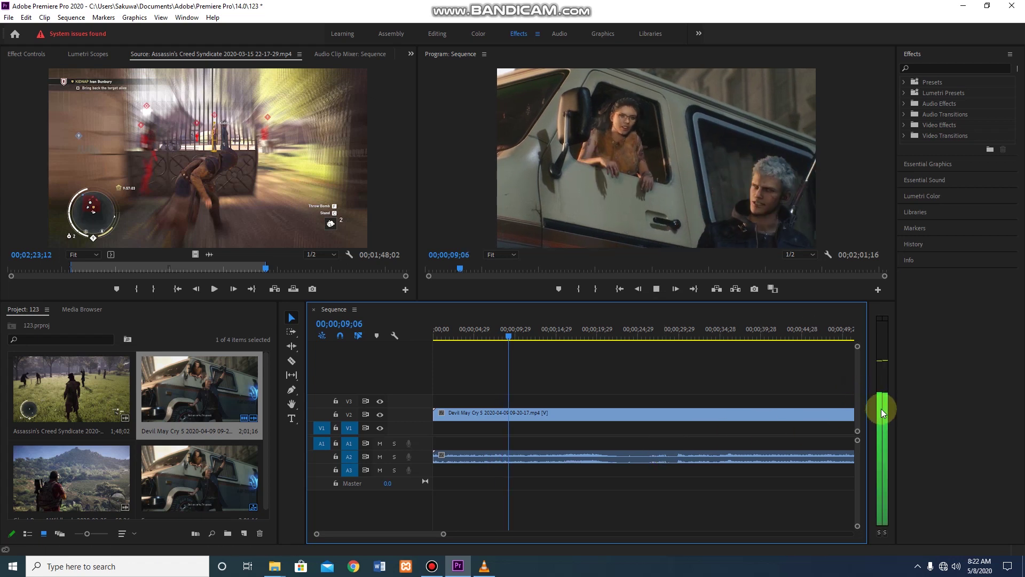
left_click(457, 338)
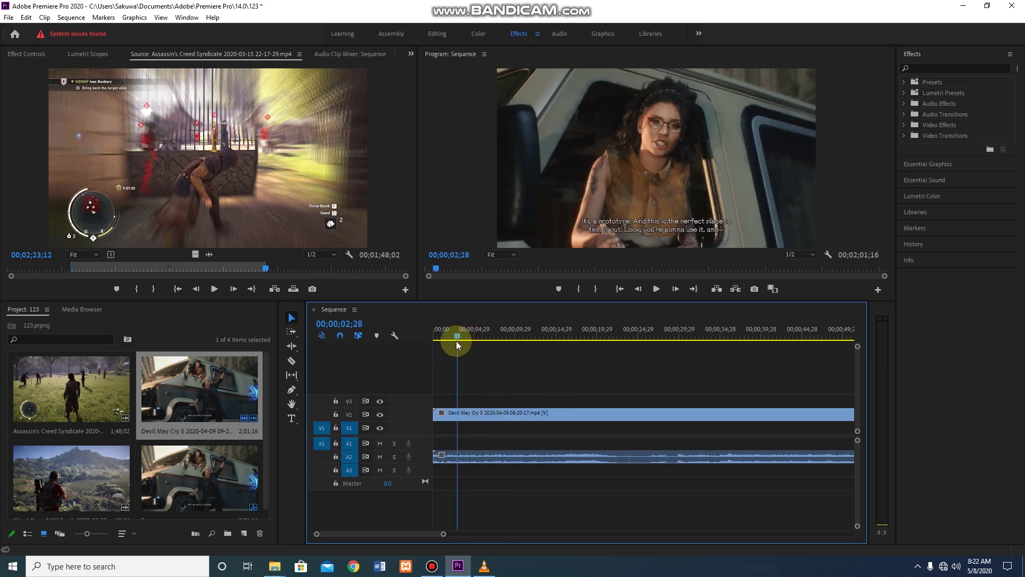
left_click_drag(456, 341, 451, 338)
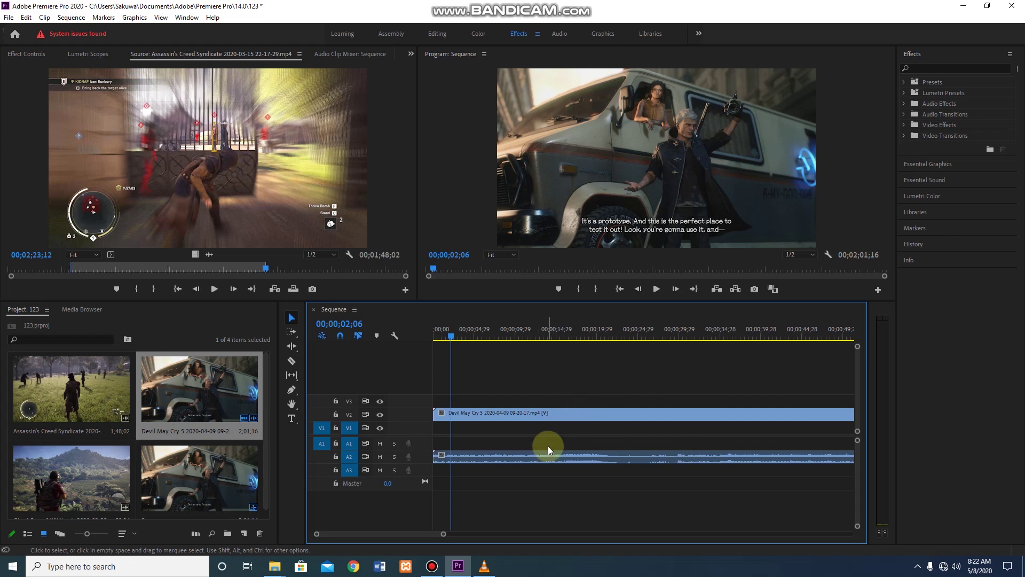
Step: Delete the linked Devil May Cry 5 clip from tracks V2 and A2 and undo the deletion
left_click(499, 412)
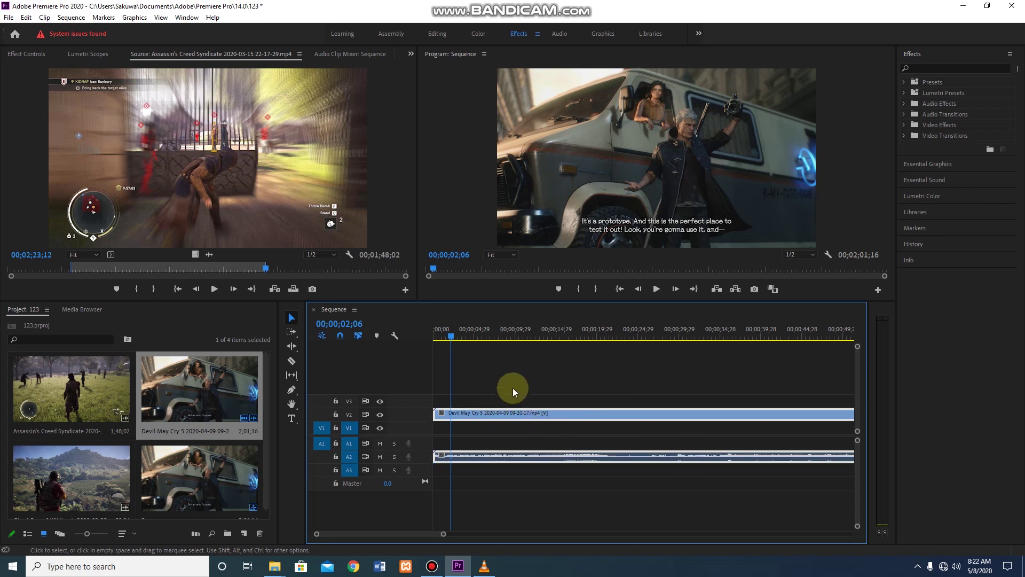
left_click(467, 457)
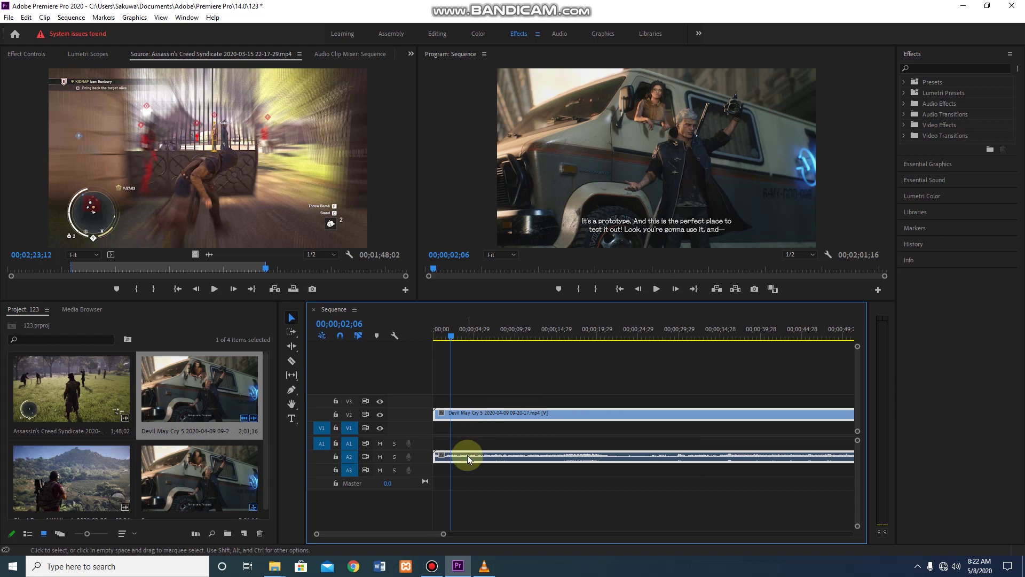
key("Delete")
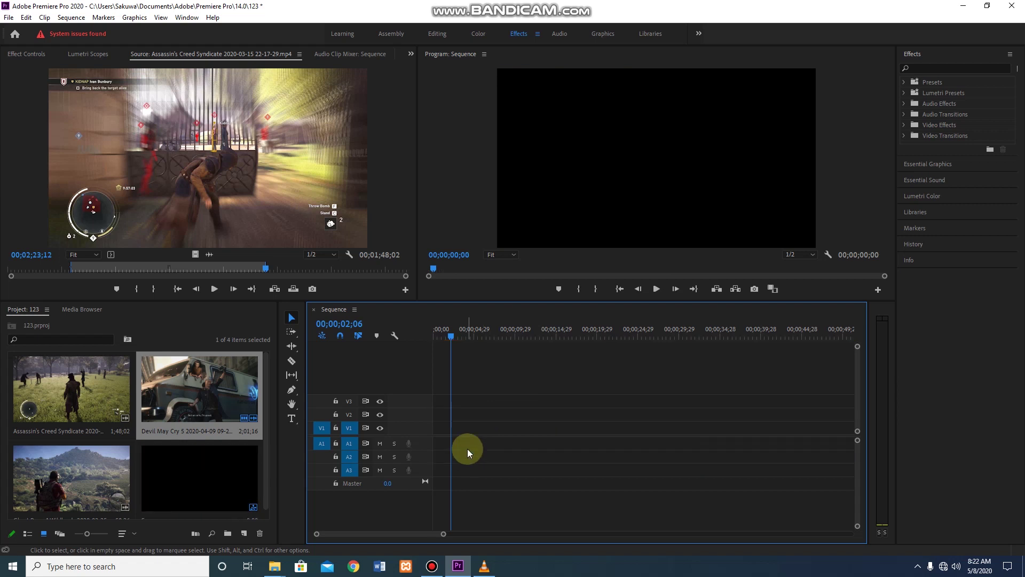
key("ctrl+z")
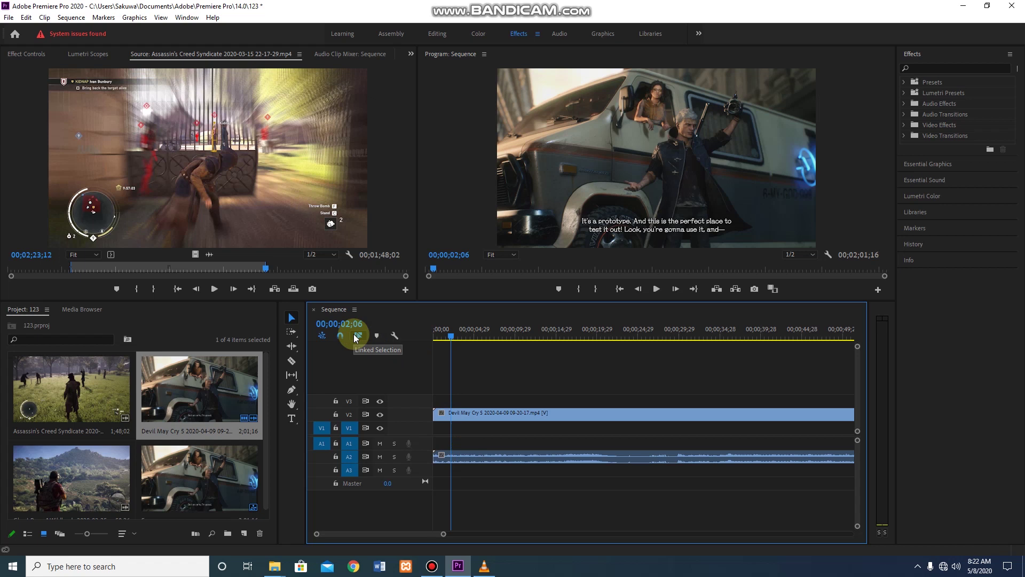
Step: Turn off linked selection in the timeline
left_click(357, 336)
left_click(508, 486)
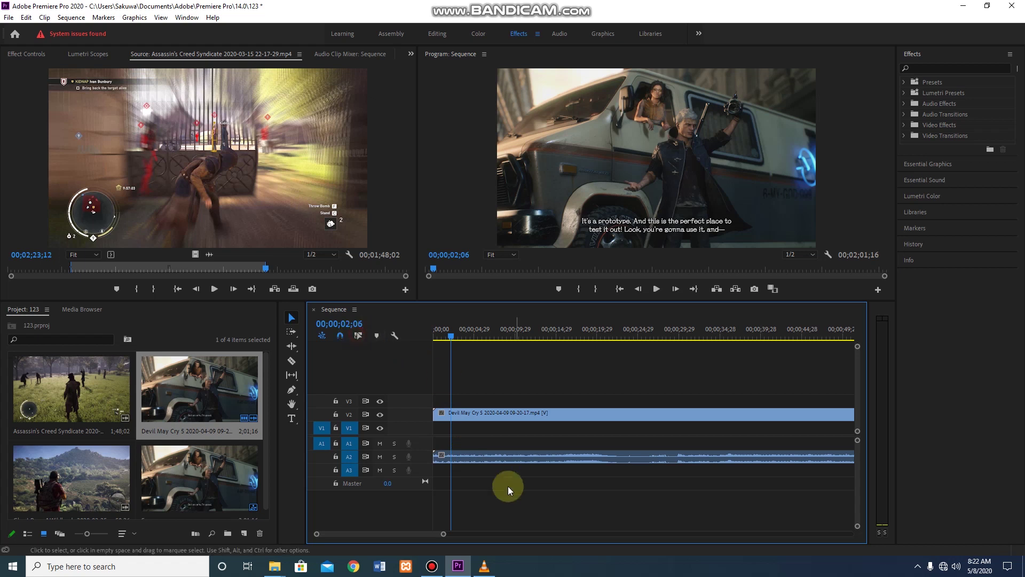
Step: Delete only the Devil May Cry 5 audio from track A2 and undo the deletion
left_click(463, 456)
key("Delete")
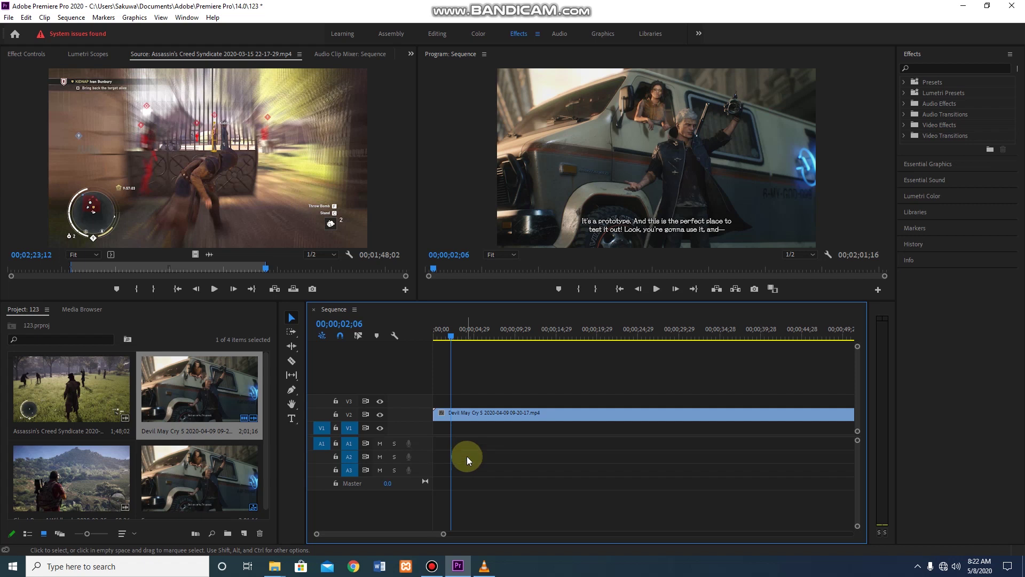
key("ctrl+z")
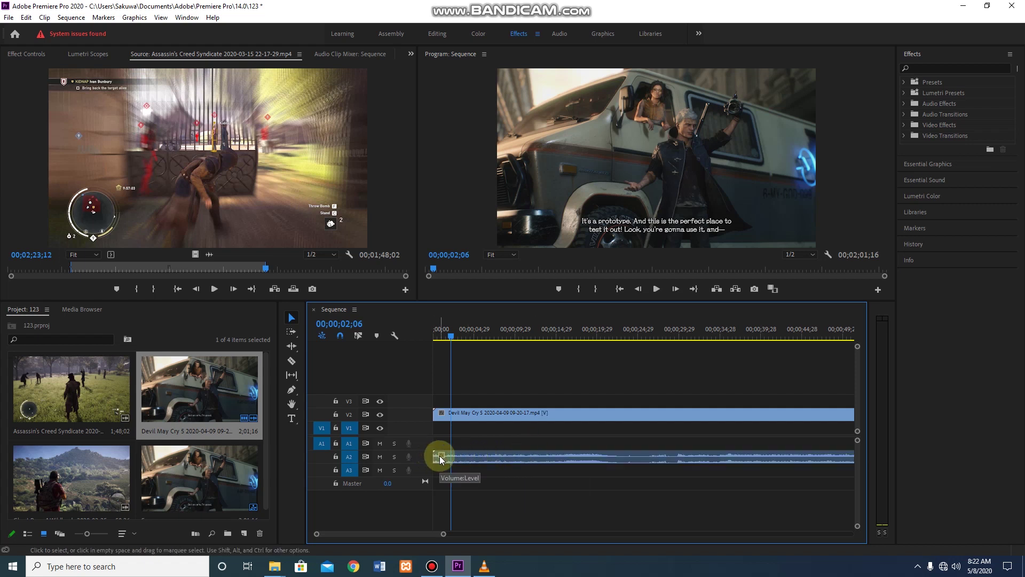
Step: Mute audio track A2 and play the sequence briefly from near its start to check the sound
left_click(380, 458)
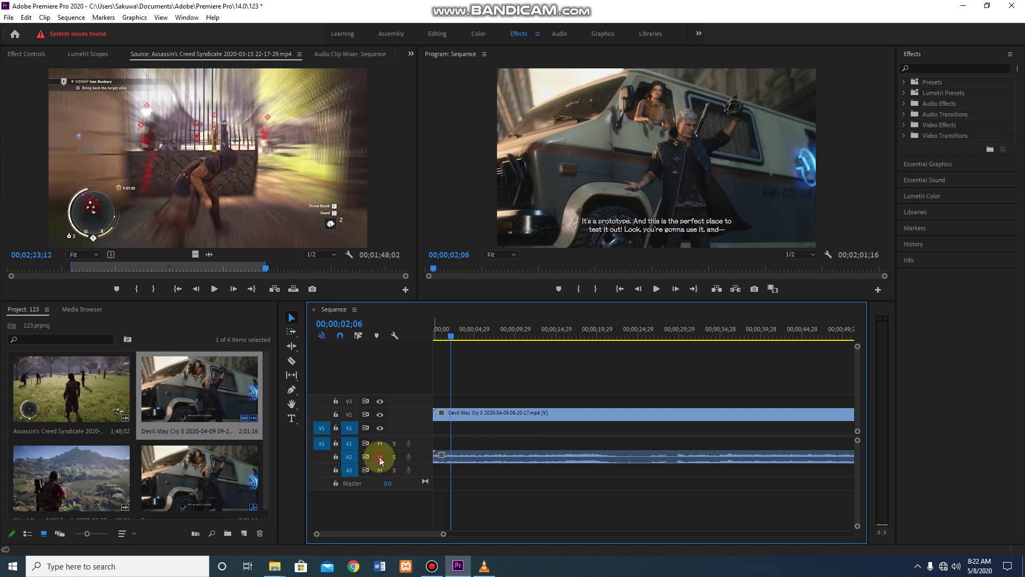
left_click(441, 336)
key("space")
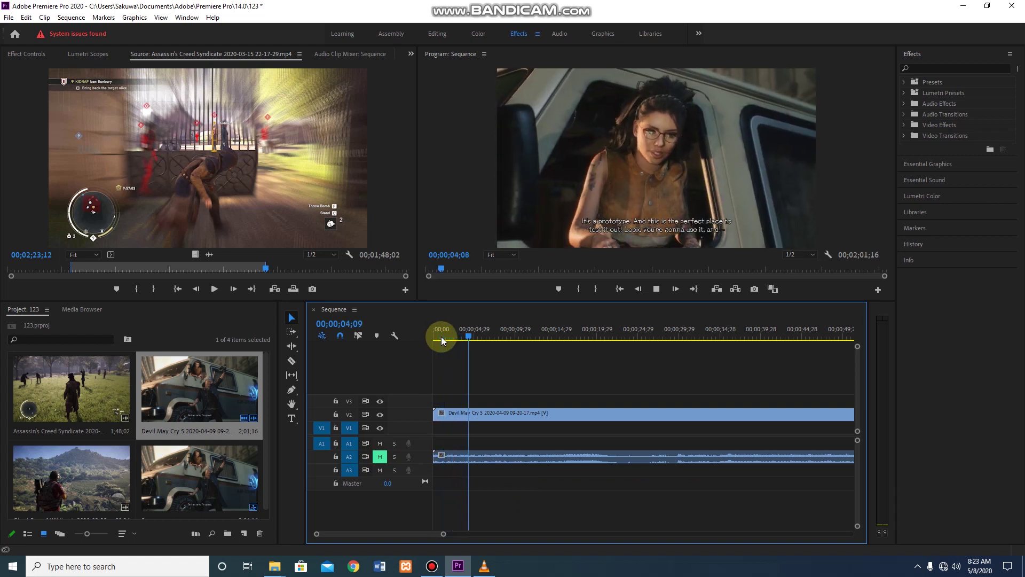
key("space")
Step: Place only the audio of the Assassin's Creed Syndicate source on track A2 after the existing audio and undo the placement
left_click_drag(443, 533, 757, 533)
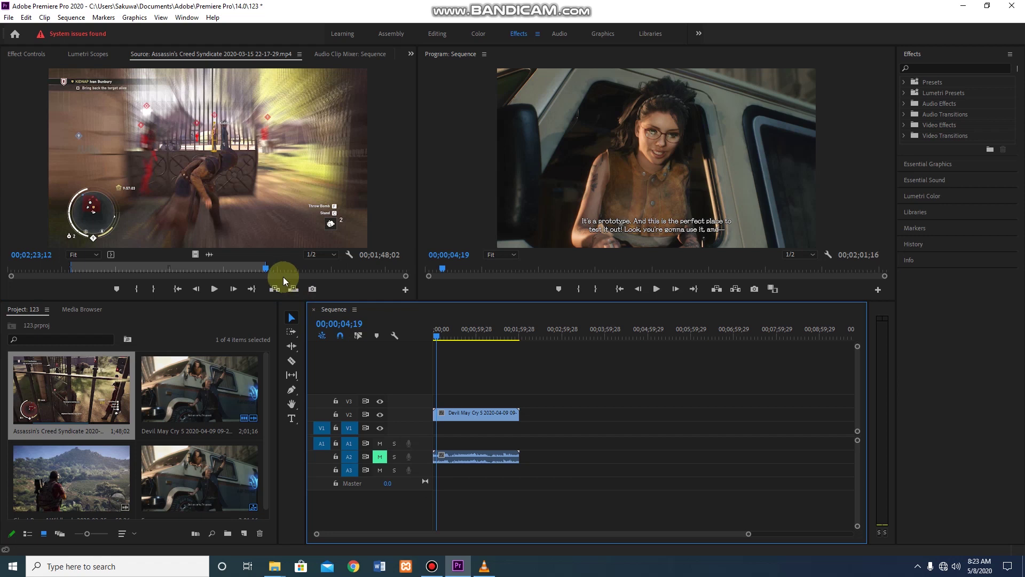
left_click_drag(203, 249, 549, 456)
left_click(484, 457)
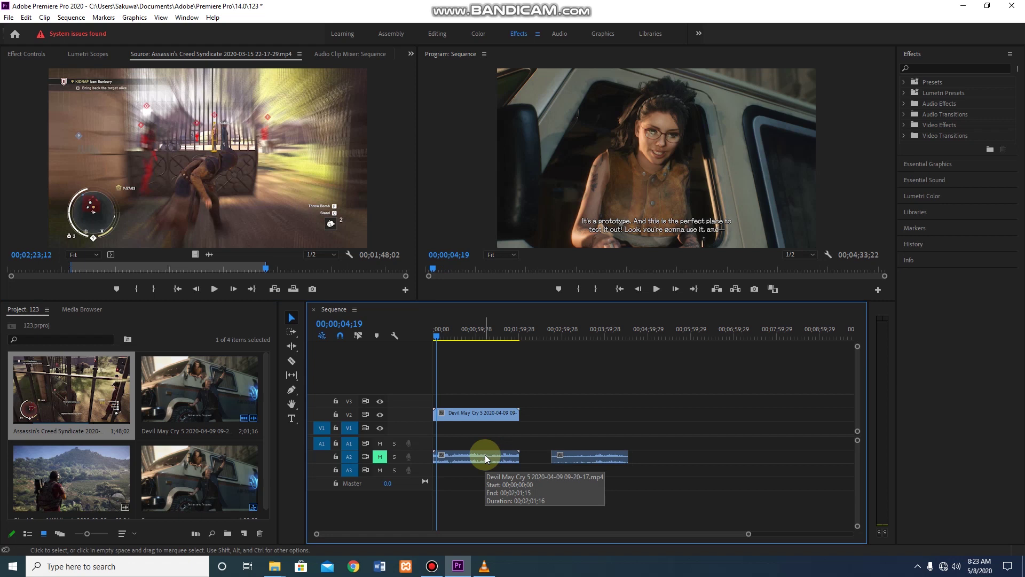
key("ctrl+z")
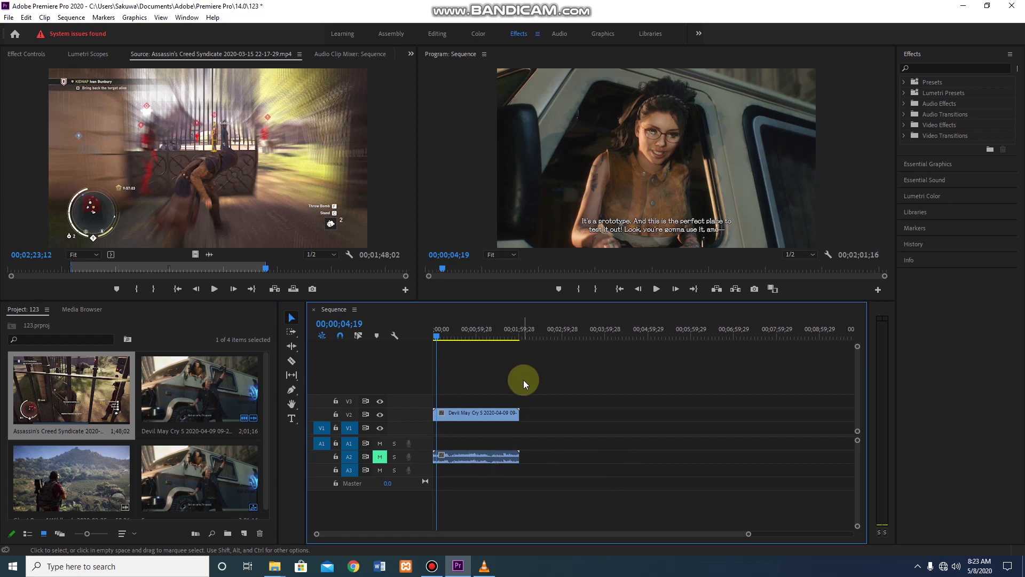
Step: Delete the Devil May Cry 5 audio from track A2, keeping its video on V2
left_click(478, 457)
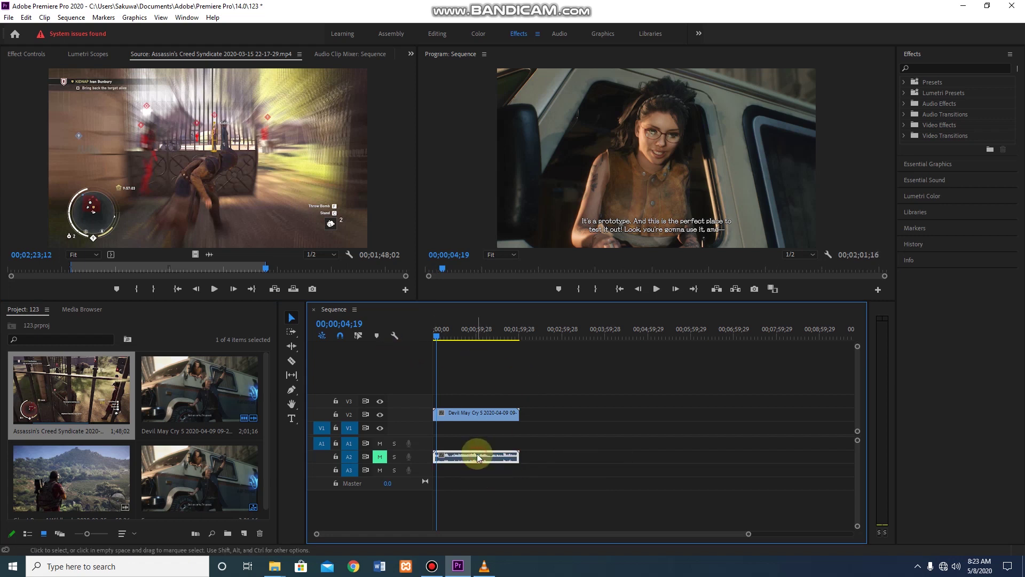
key("Delete")
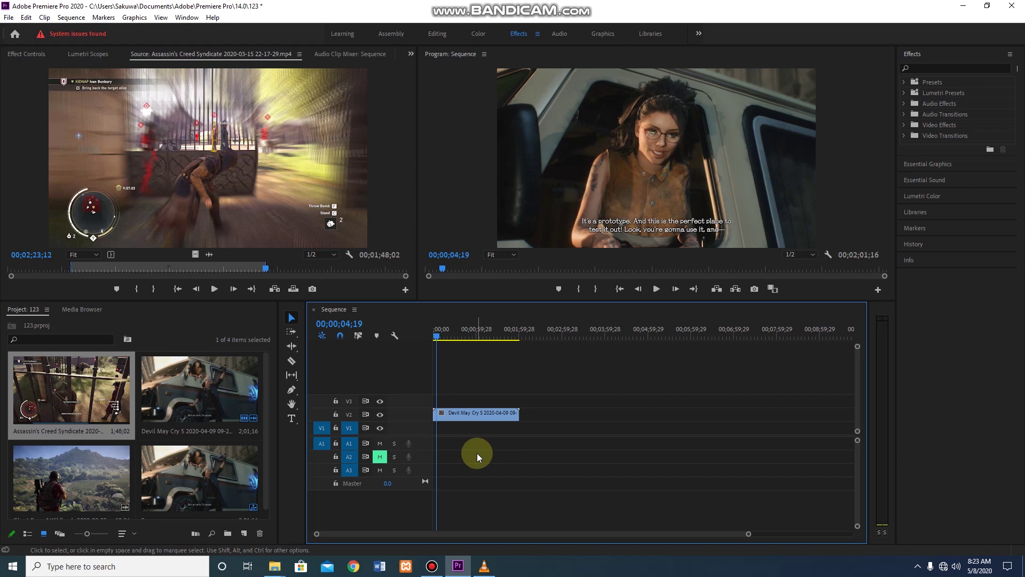
left_click(436, 335)
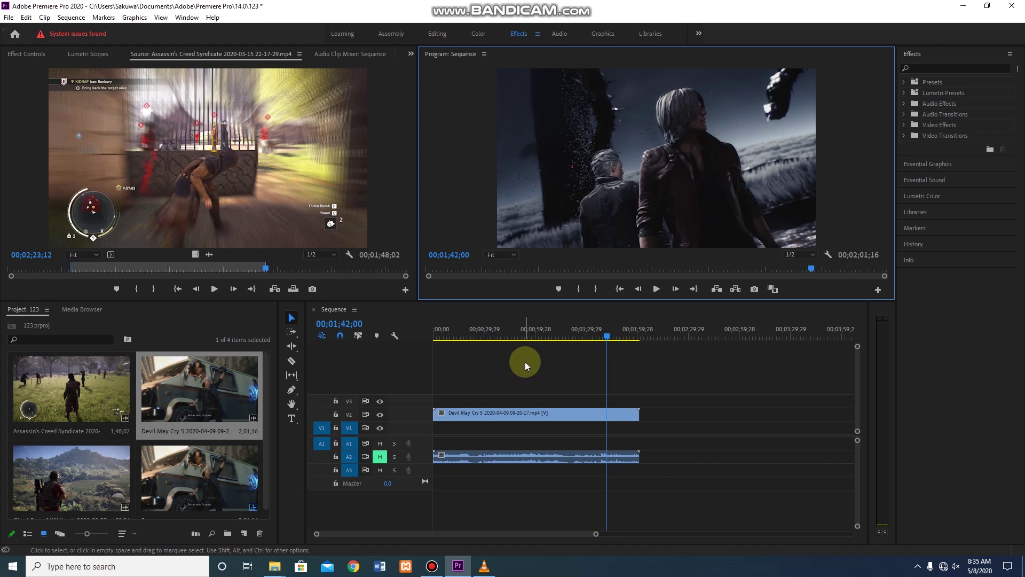
Step: Trim the end of the Devil May Cry 5 clip on track V2 back to the playhead at about 1:34
left_click_drag(607, 335, 585, 335)
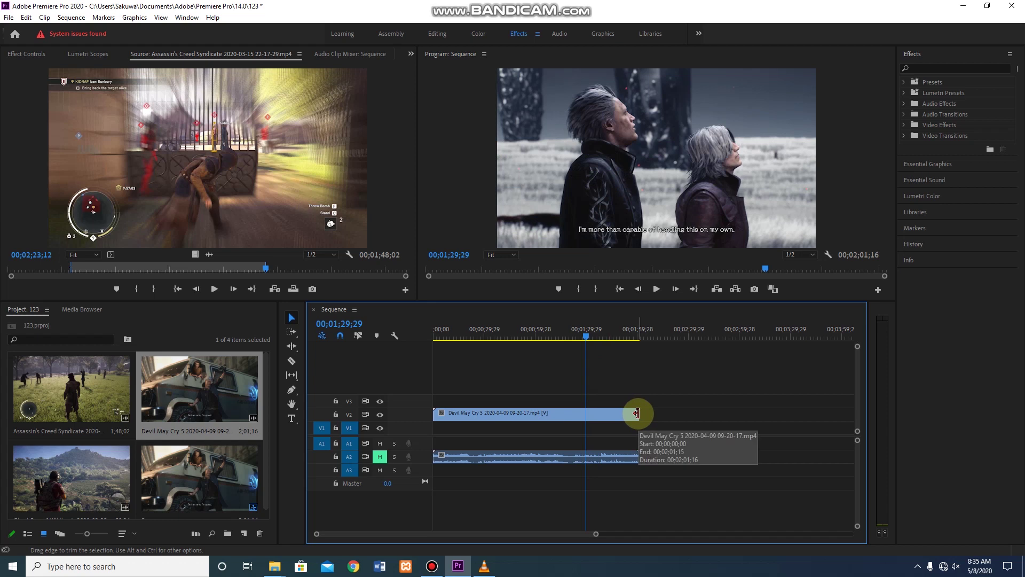
mouse_move(636, 412)
left_mouse_down()
mouse_move(533, 414)
mouse_move(714, 417)
mouse_move(641, 414)
left_mouse_up()
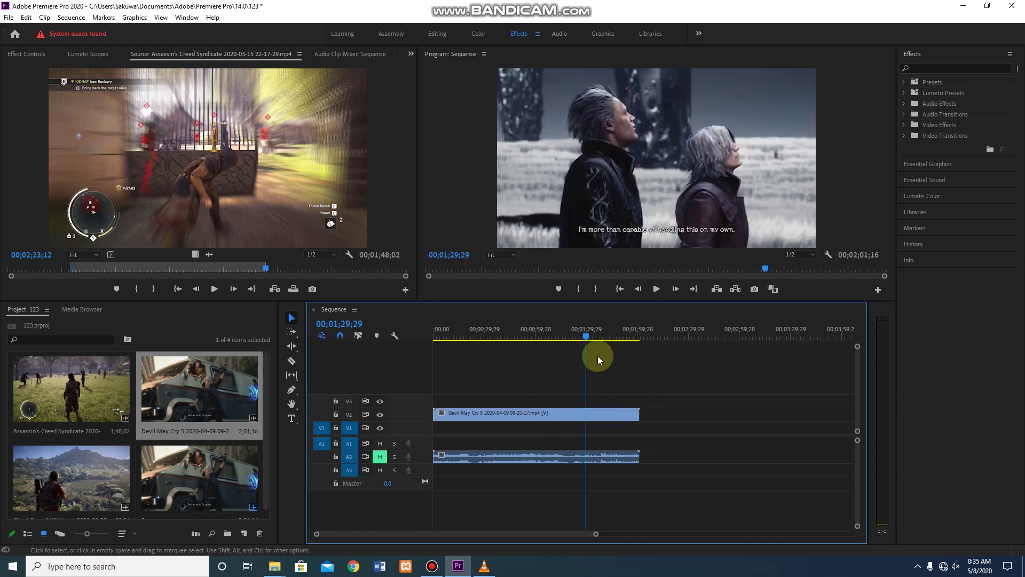
mouse_move(586, 336)
left_mouse_down()
mouse_move(570, 342)
mouse_move(593, 343)
left_mouse_up()
left_click_drag(638, 413, 594, 416)
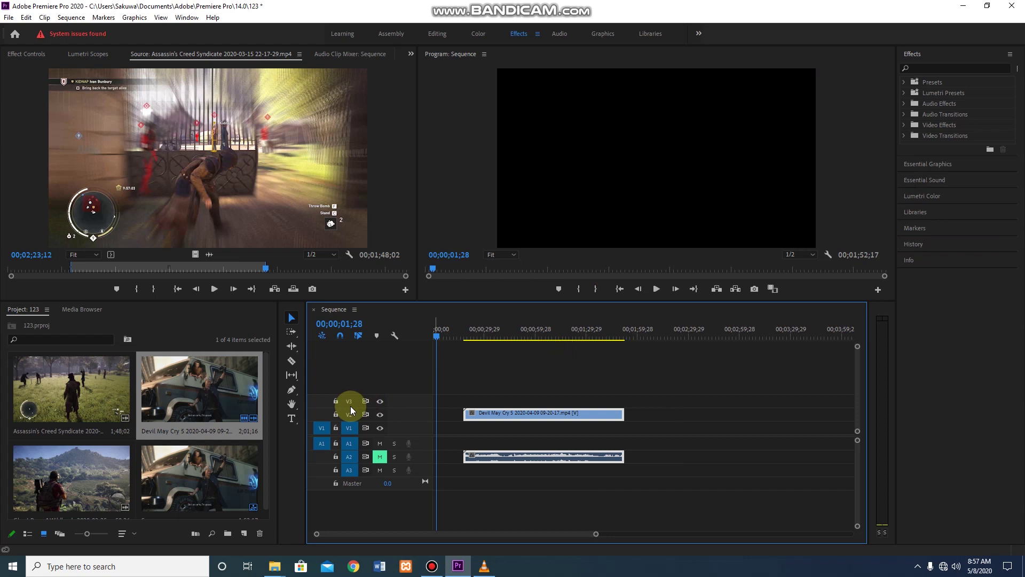
Step: Place the Ghost Recon Wildlands clip on track V2 after the Devil May Cry 5 clip, leaving a small gap between them
left_click(80, 484)
left_click_drag(80, 484, 650, 416)
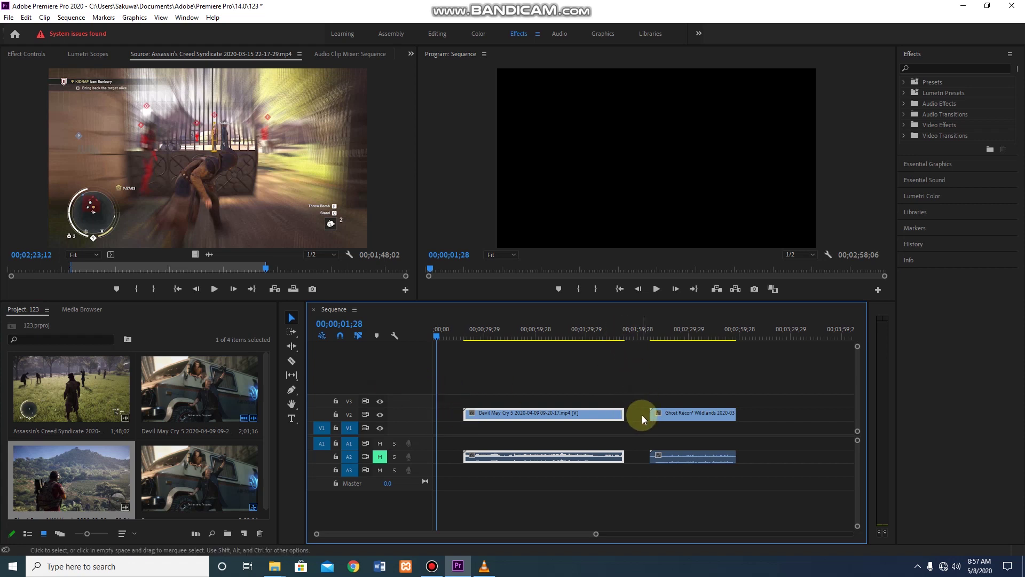
left_click_drag(659, 413, 681, 415)
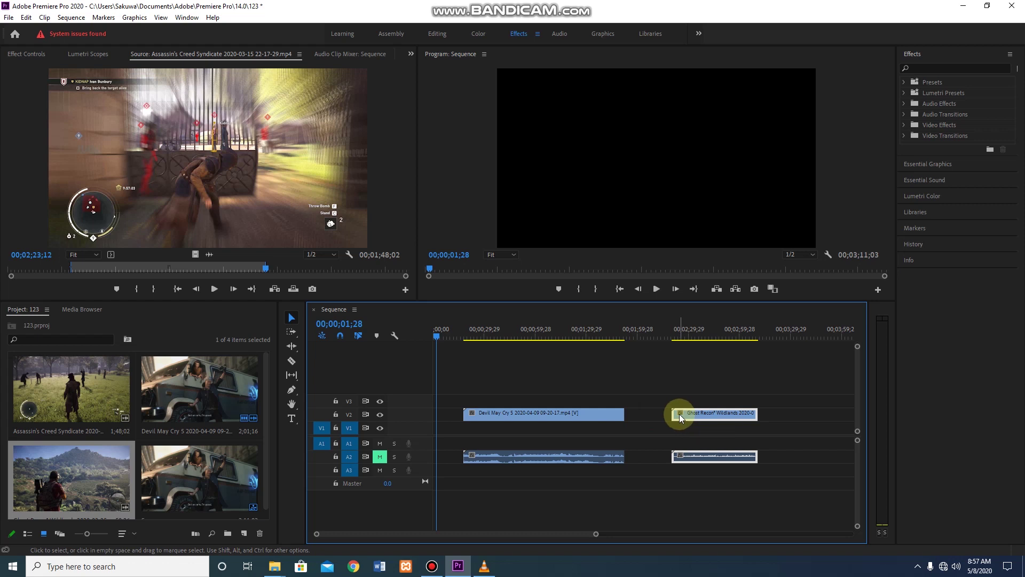
mouse_move(679, 414)
left_mouse_down()
mouse_move(643, 413)
mouse_move(661, 416)
left_mouse_up()
Step: Ripple delete the gap between the two clips on V2 and the gap at the start of the sequence
left_click(632, 412)
right_click(634, 412)
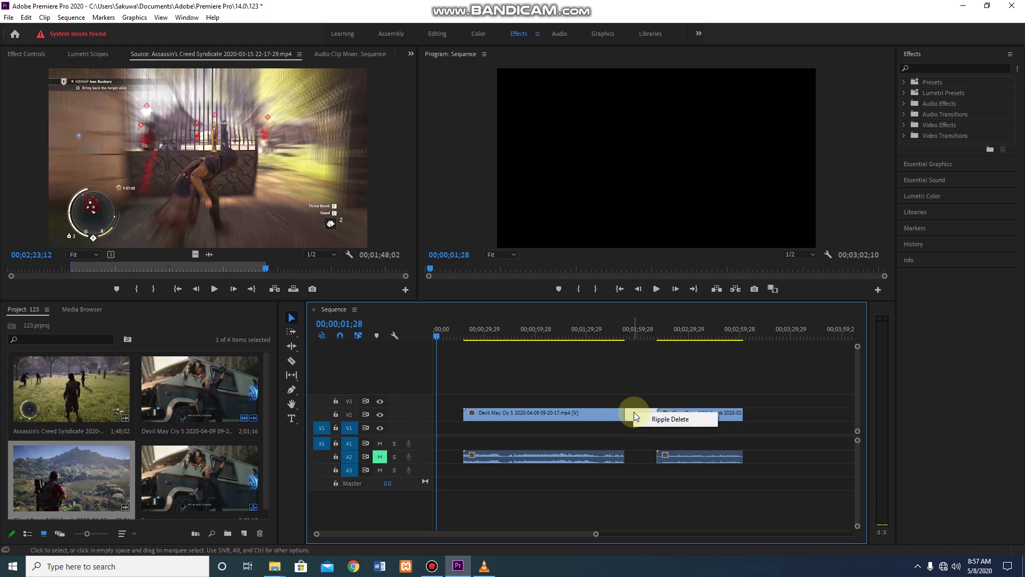
left_click(642, 418)
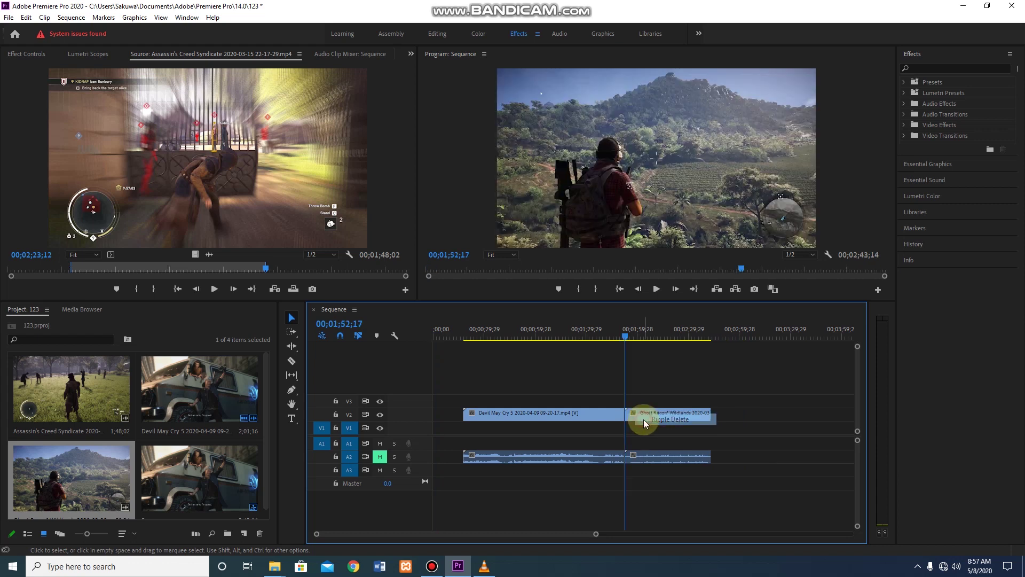
right_click(447, 415)
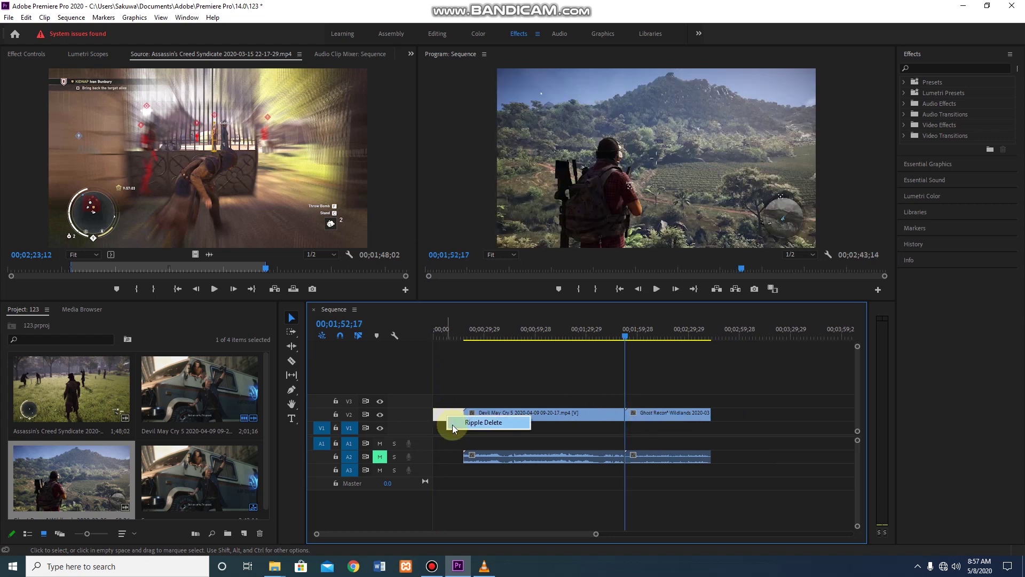
left_click(453, 425)
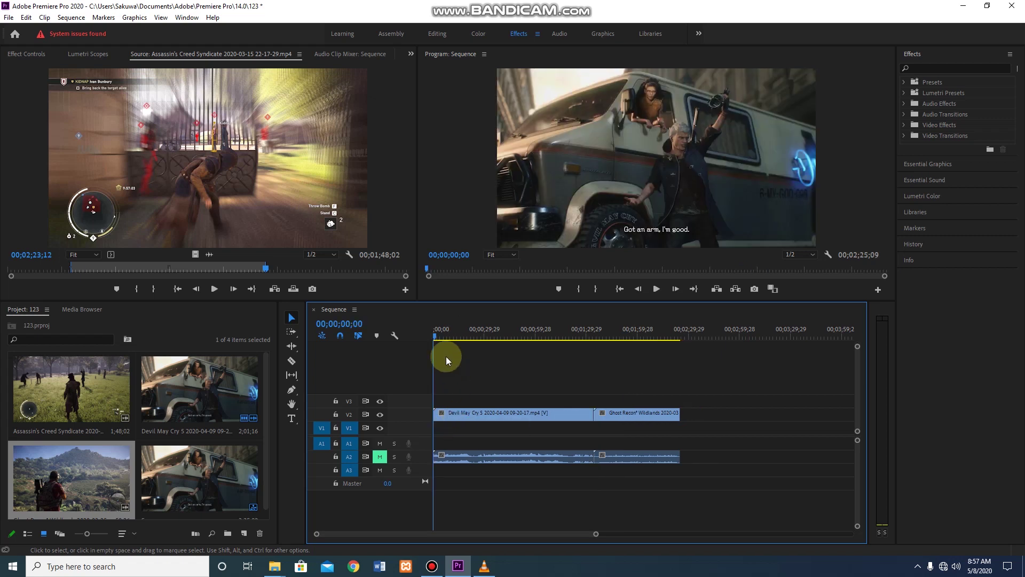
left_click(447, 335)
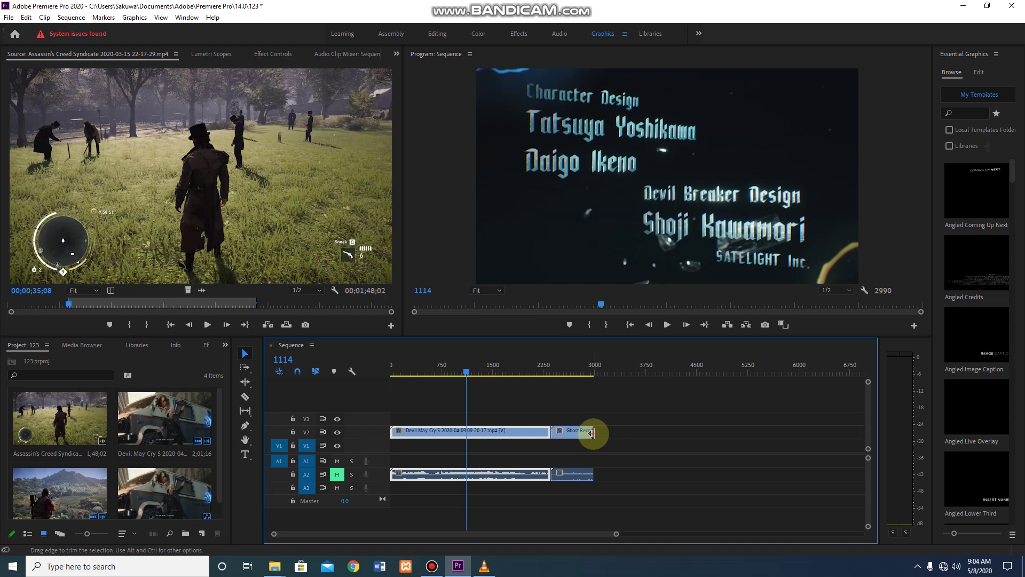
Step: Trim the end of the Ghost Recon Wildlands clip to about frame 2747 and split the Devil May Cry 5 clip at frame 729 with the Razor tool
left_click_drag(587, 430, 575, 436)
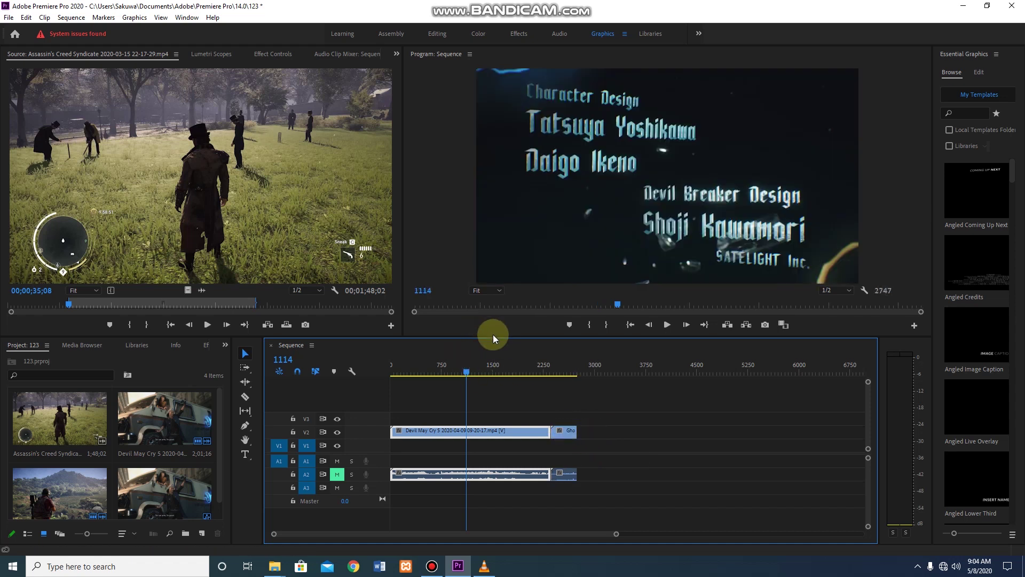
left_click(246, 397)
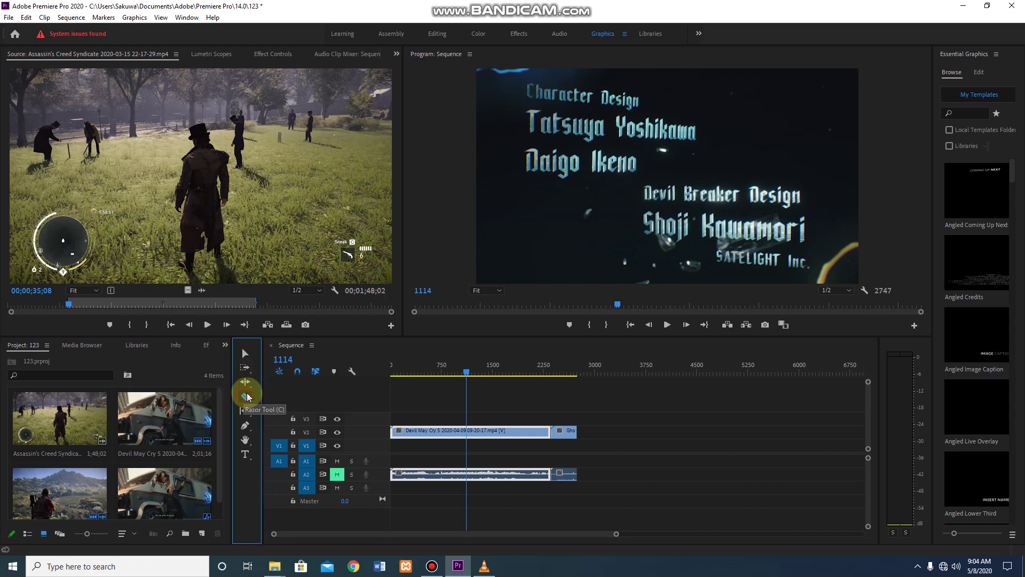
left_click_drag(453, 370, 441, 377)
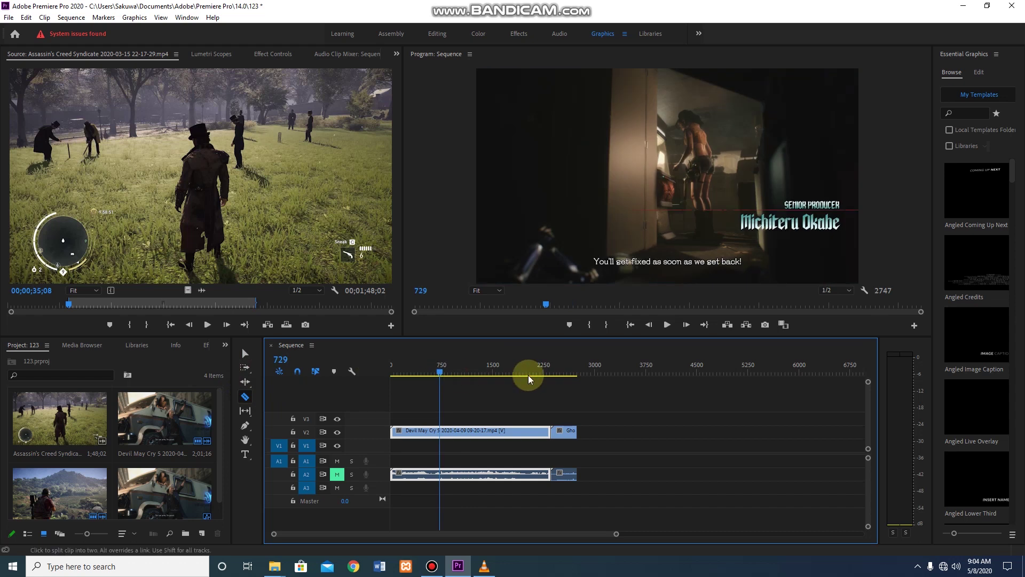
left_click(442, 430)
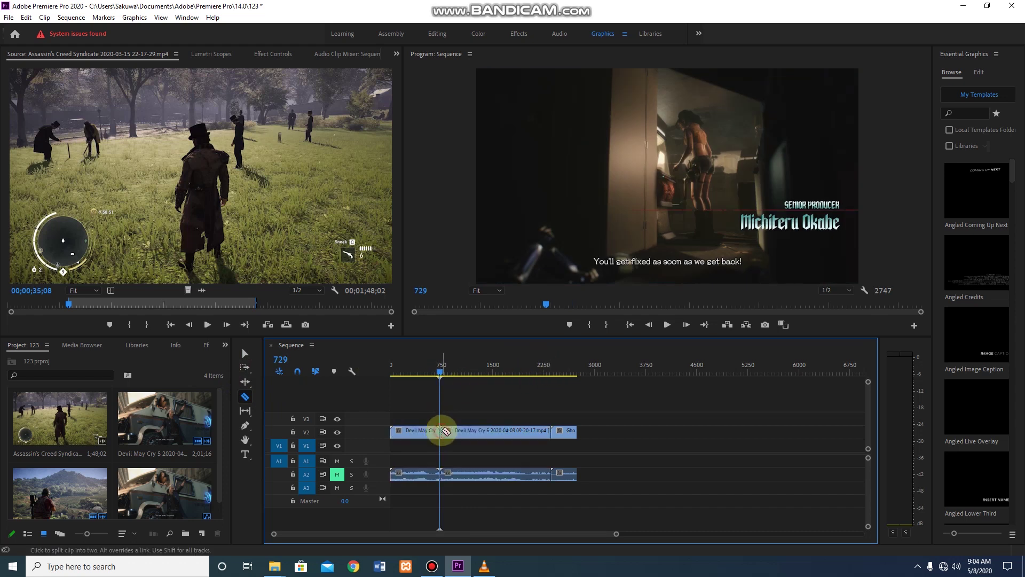
Step: Place the Assassin's Creed Syndicate clip on track V1 past the end of the V2 clips and move the playhead to frame 4438
left_click_drag(440, 368, 492, 381)
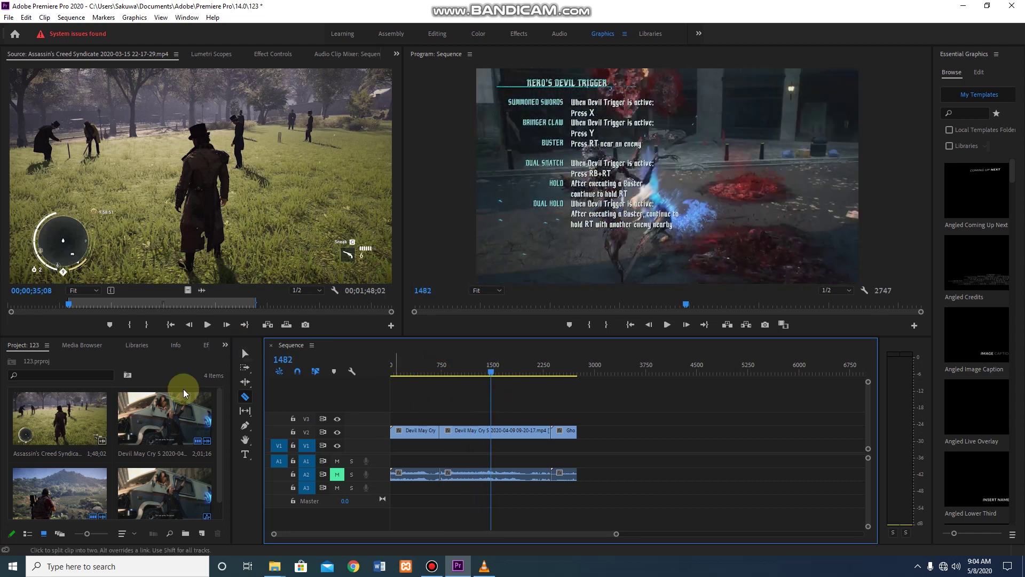
left_click_drag(56, 416, 629, 455)
left_click(692, 372)
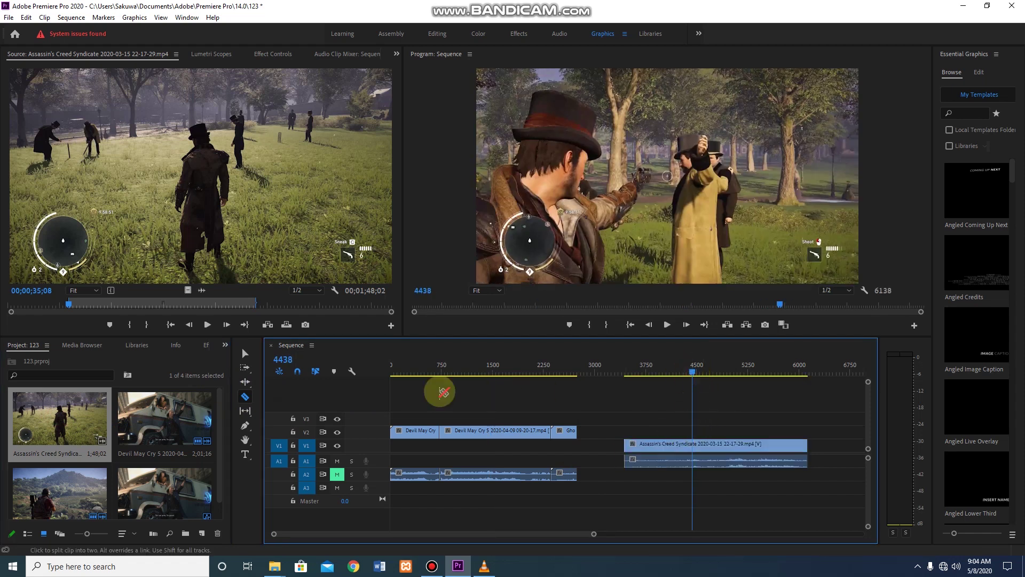
Step: Trim the start of the Assassin's Creed Syndicate clip to about frame 3600 and extend its end to frame 6242
left_click(245, 353)
left_click_drag(795, 447, 754, 448)
left_click(627, 446)
left_click_drag(677, 444, 637, 443)
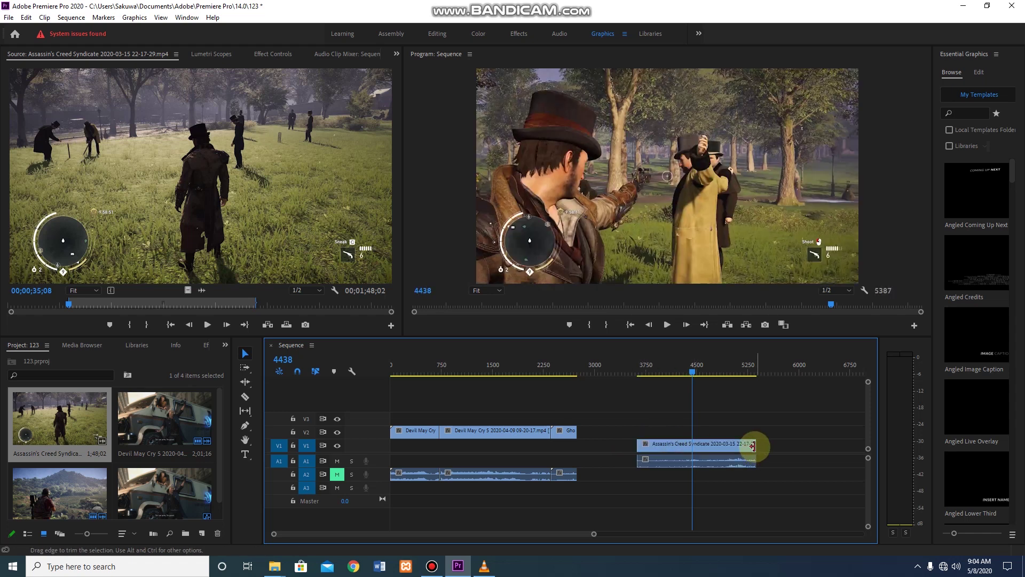
left_click_drag(755, 449, 814, 449)
Step: Split the Assassin's Creed Syndicate clip at frames 4438 and 5238 with the Razor tool
left_click(245, 396)
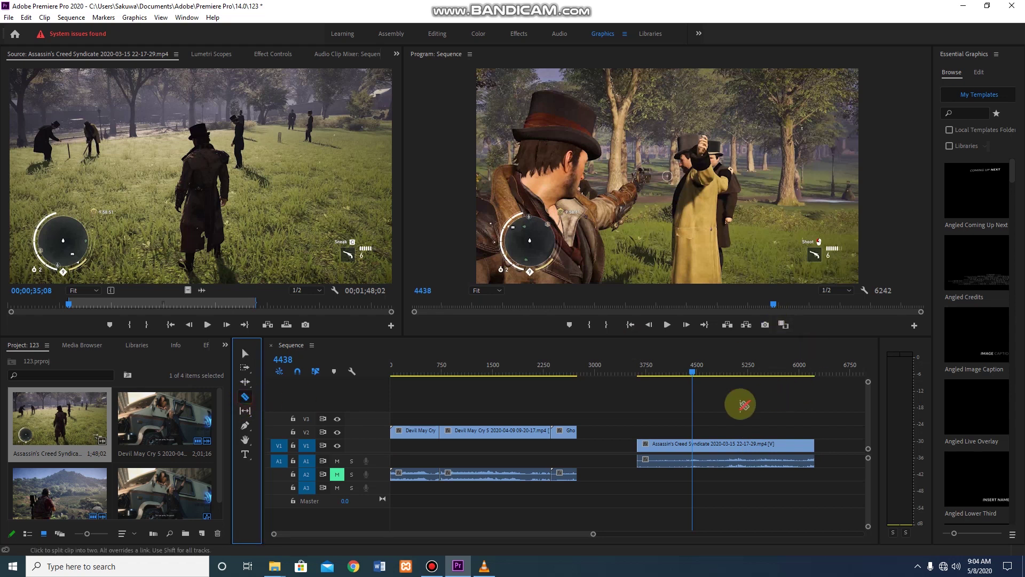
left_click(692, 443)
left_click_drag(692, 376, 746, 374)
left_click(746, 444)
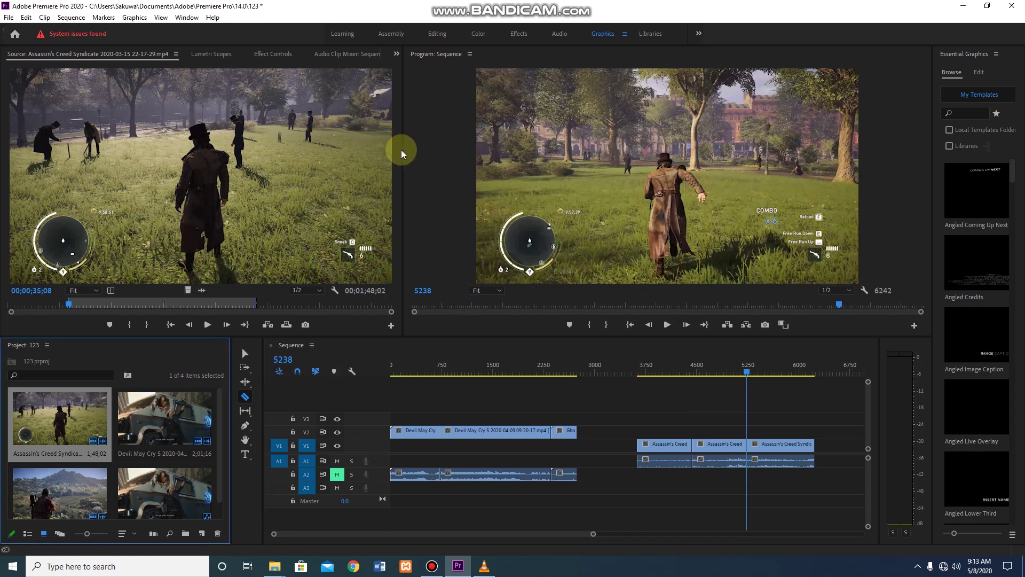
Step: Widen the Source monitor, and undock the Project panel as a floating window enlarged enough to show all four items in one row
left_click_drag(403, 150, 449, 231)
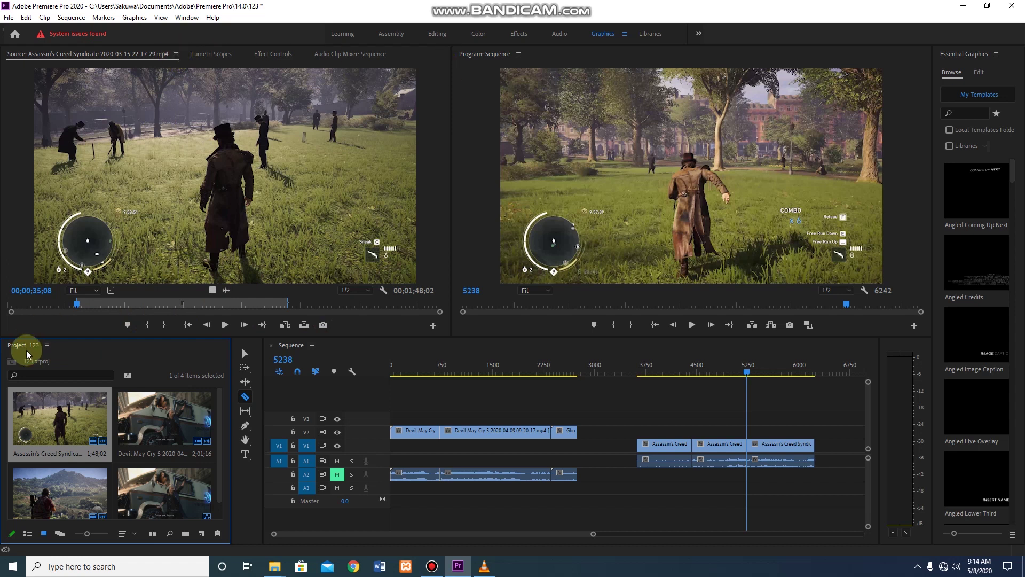
left_click(47, 345)
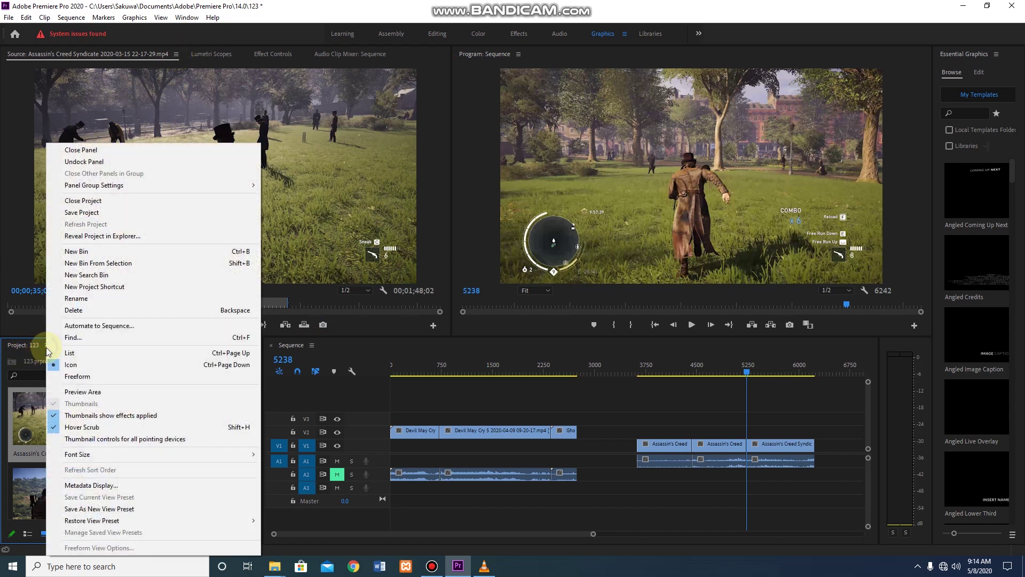
left_click(85, 162)
left_click(189, 330)
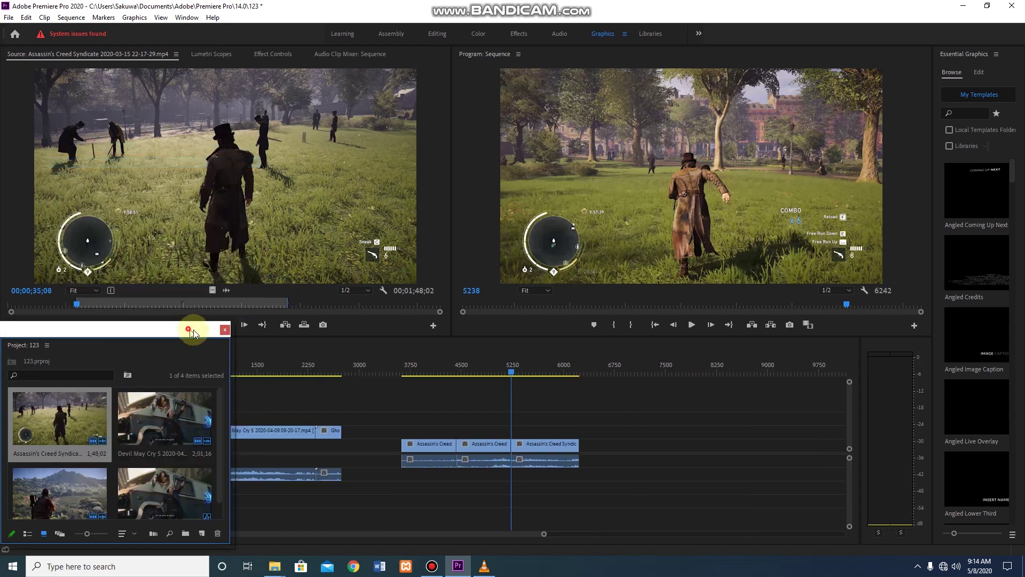
left_click_drag(193, 334, 526, 166)
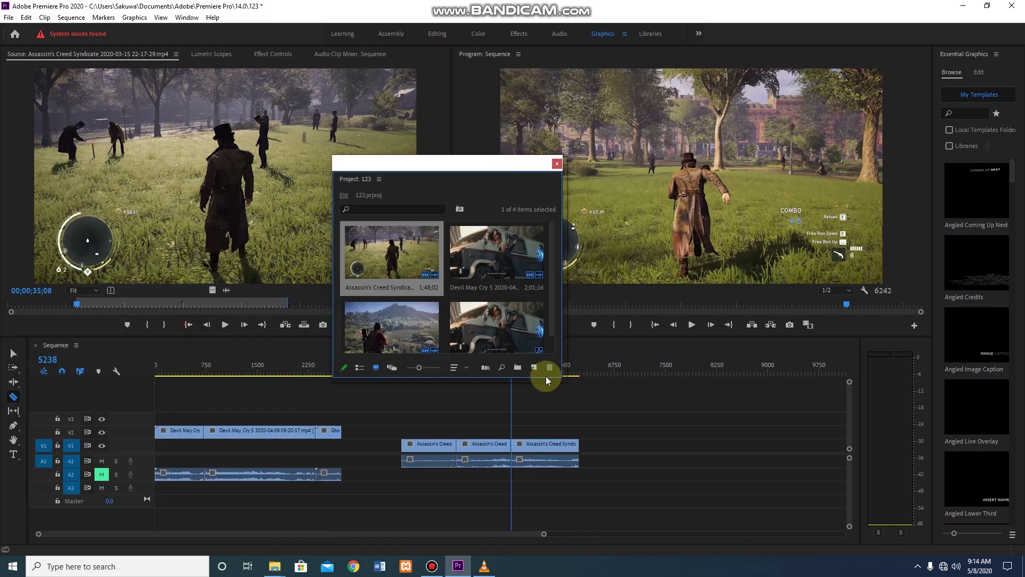
left_click_drag(563, 314, 578, 469)
left_click_drag(601, 547, 601, 542)
left_click(571, 158)
left_click_drag(571, 158, 576, 61)
left_click_drag(439, 445, 422, 448)
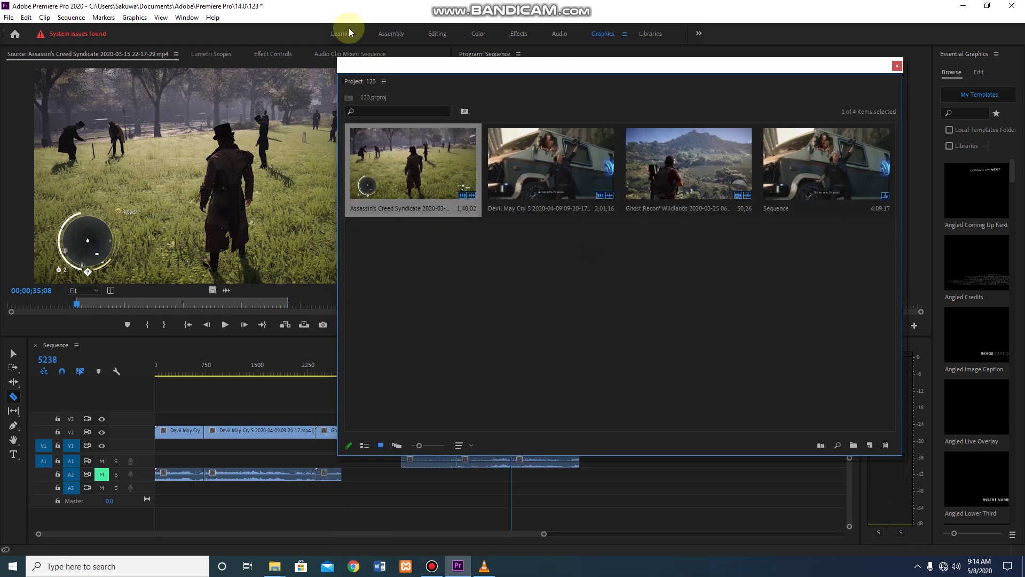
Step: Close the floating Project panel and reopen the panel for project 123
left_click_drag(382, 82, 411, 152)
left_click(416, 151)
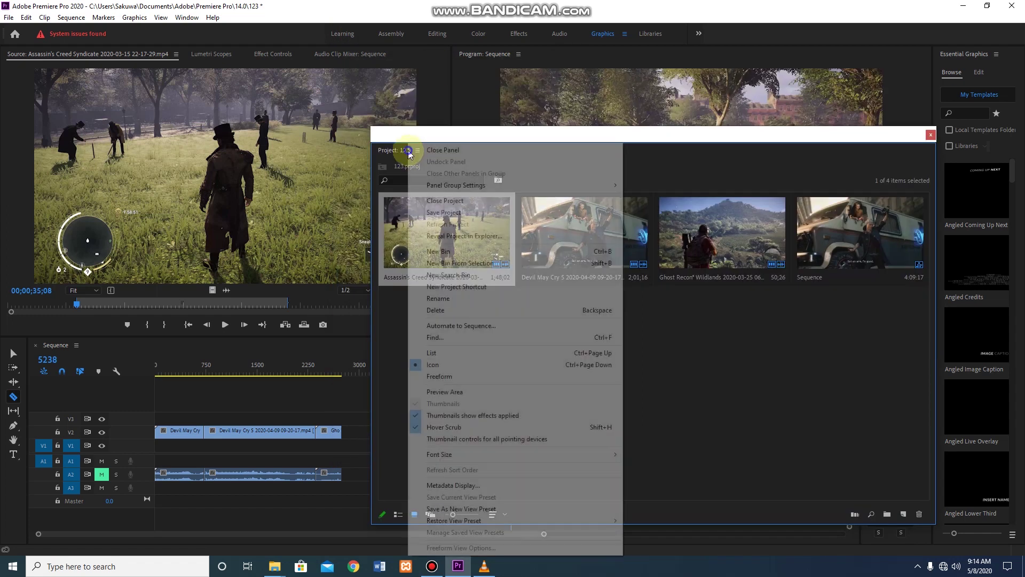
left_click(439, 151)
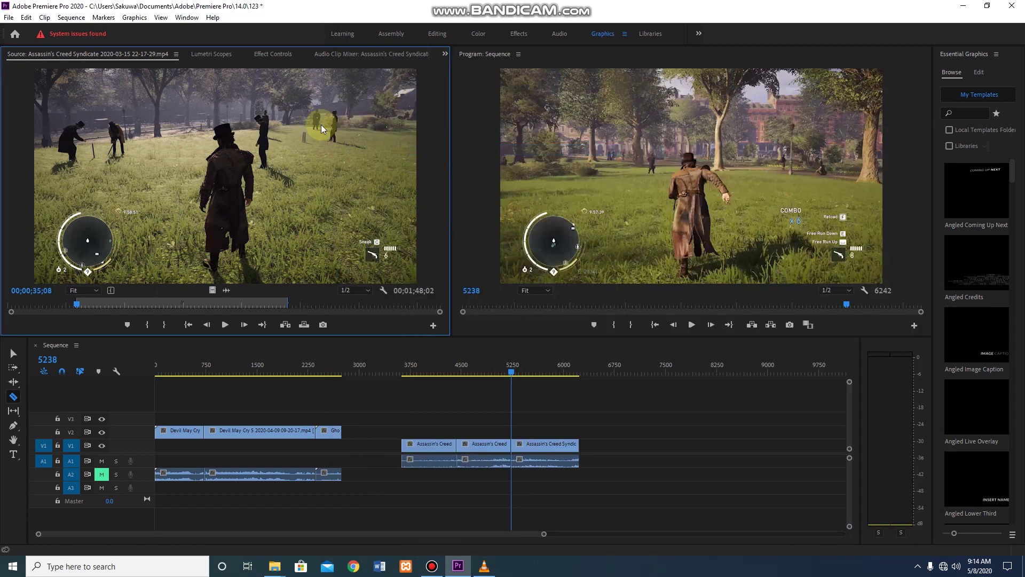
left_click(186, 18)
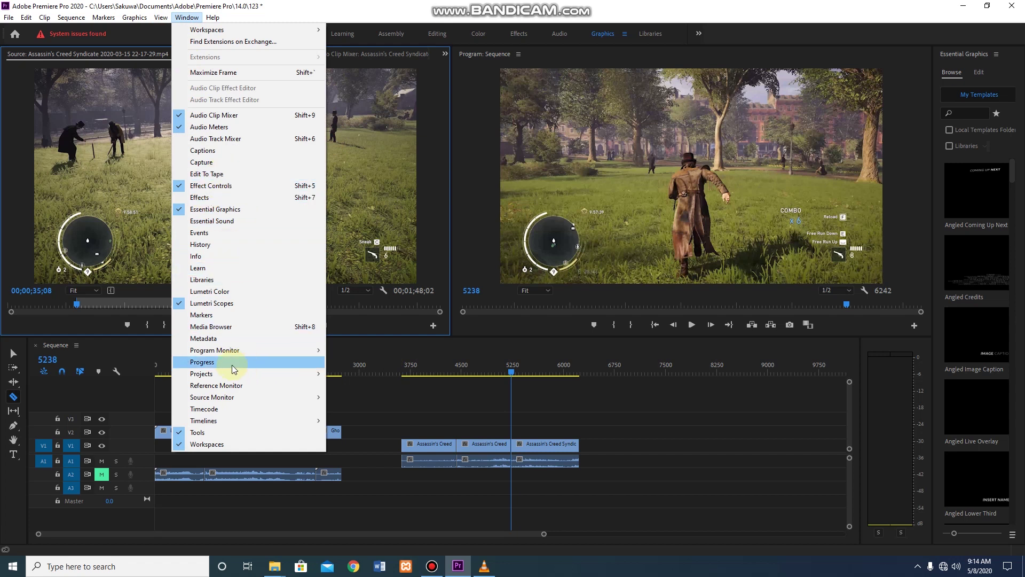
mouse_move(214, 374)
left_click(373, 373)
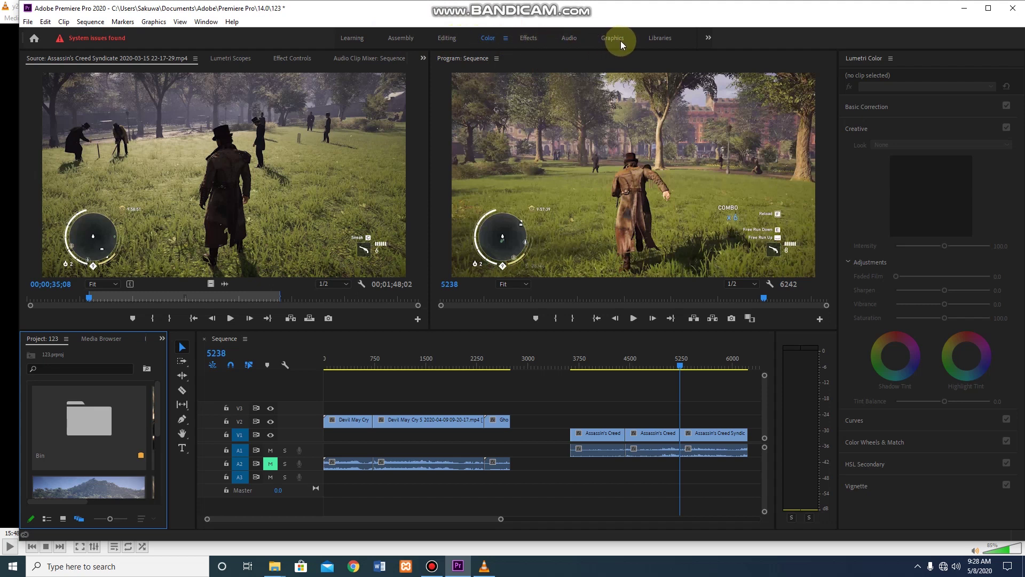
Step: Look through the Editing, Color, Effects and Audio workspaces, and return to the Graphics workspace with the program window maximized
left_click(447, 38)
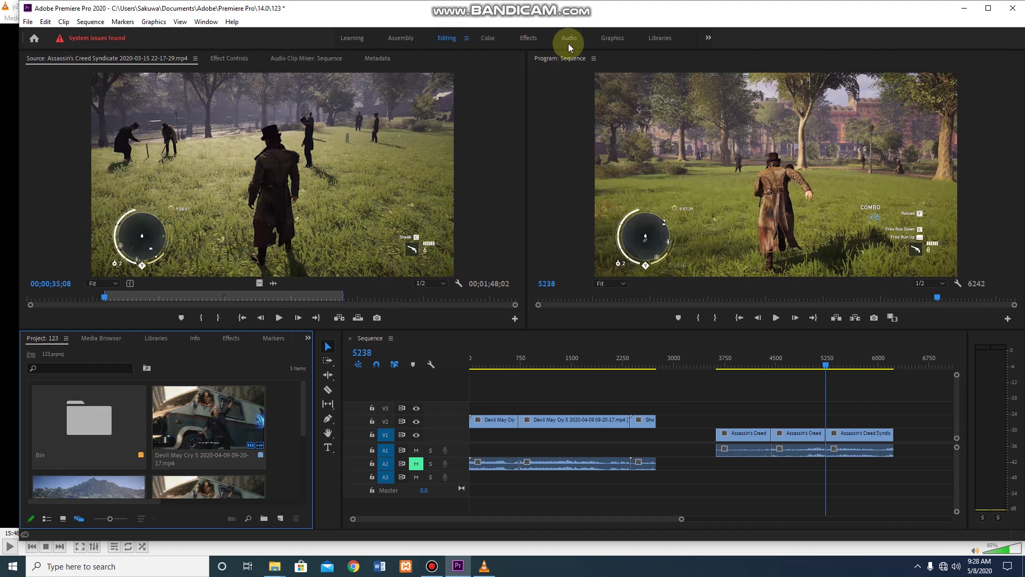
left_click(488, 38)
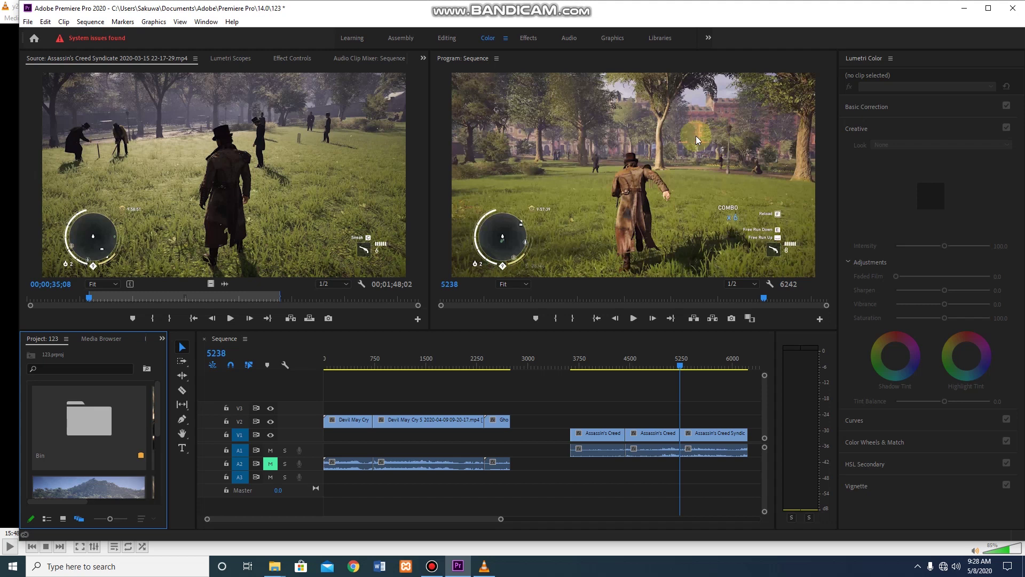
left_click(534, 40)
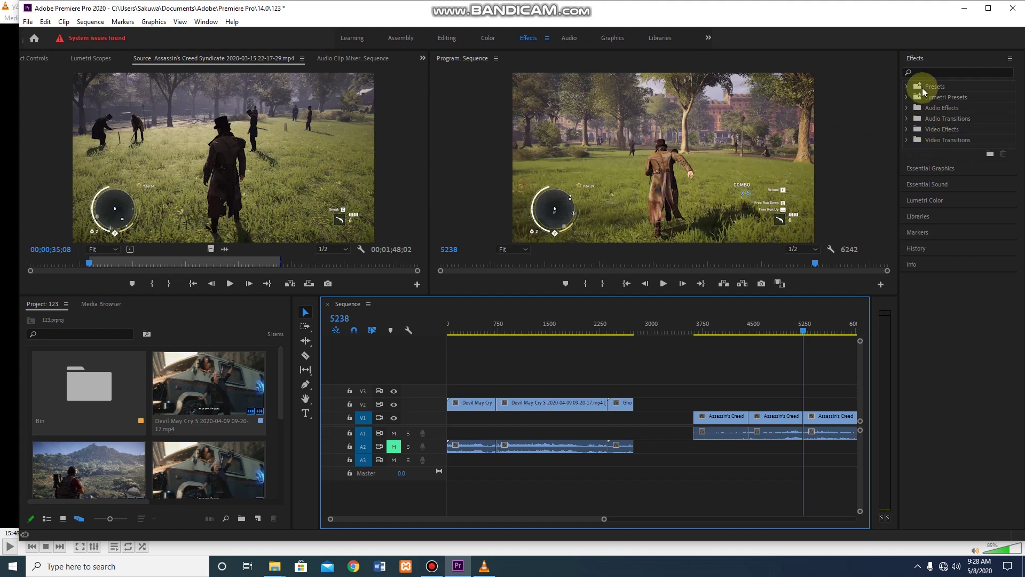
left_click(570, 40)
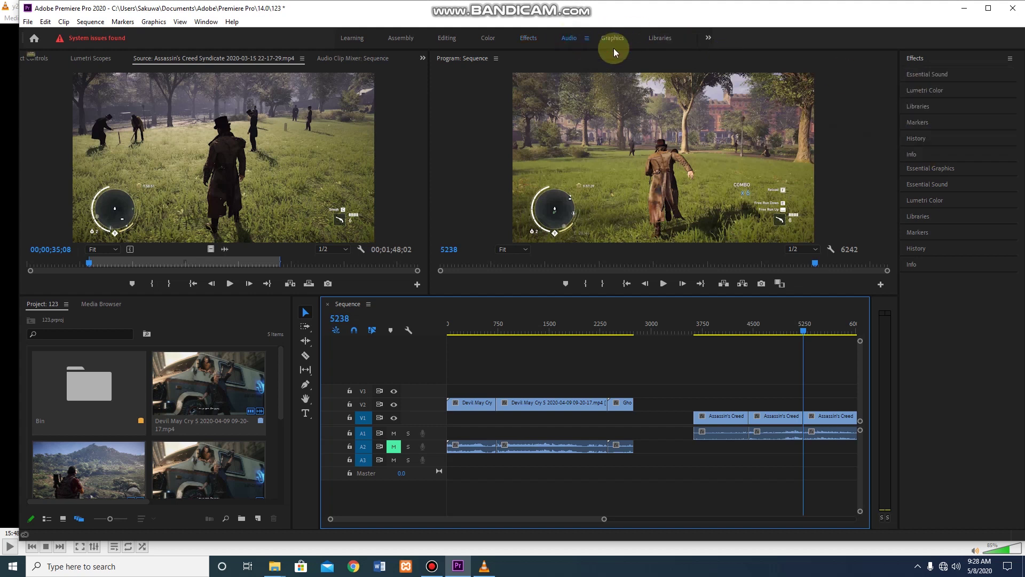
left_click_drag(258, 165, 258, 170)
left_click(610, 39)
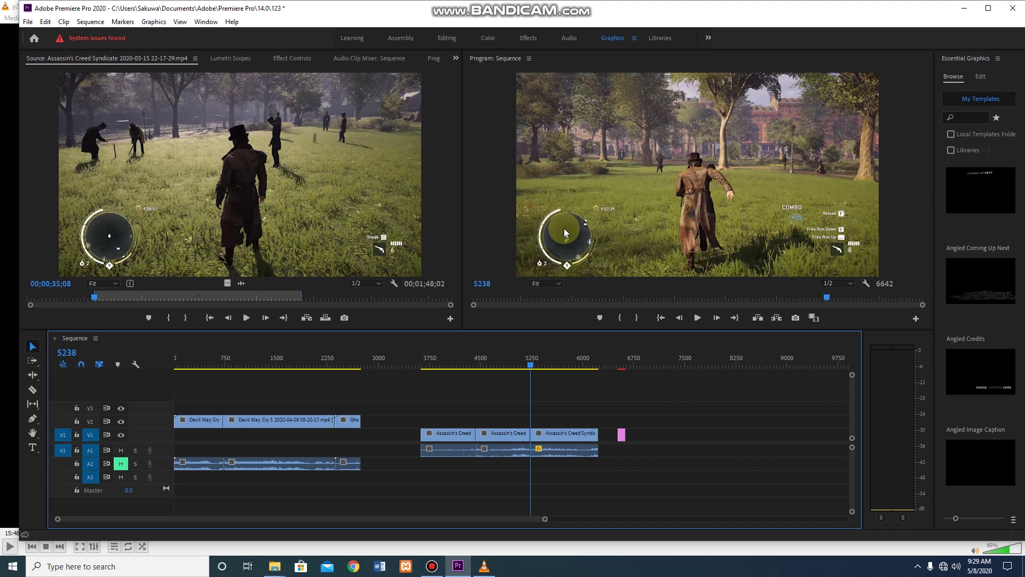
key("super+Up")
left_click(3, 19)
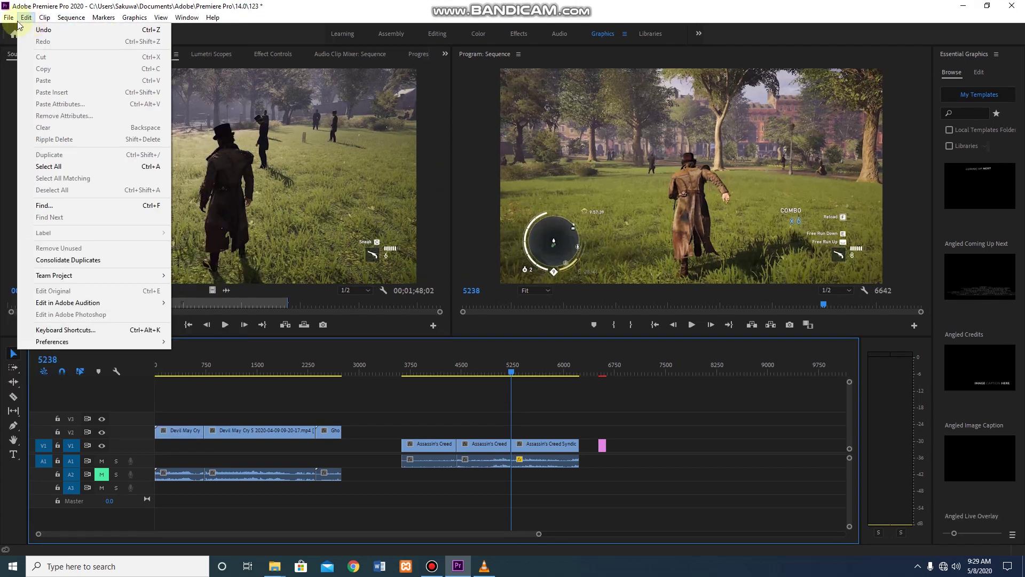
mouse_move(82, 330)
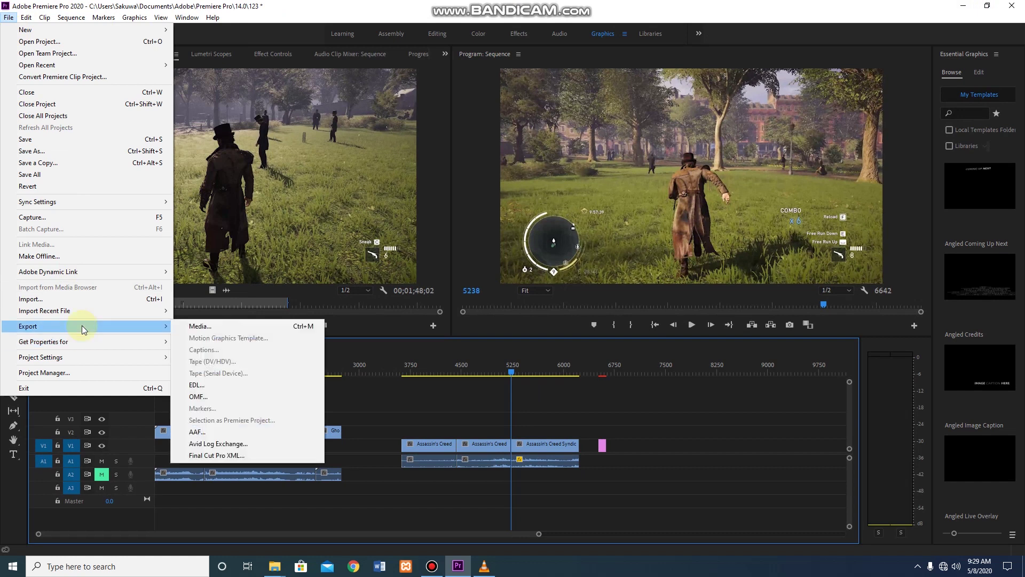
left_click(210, 326)
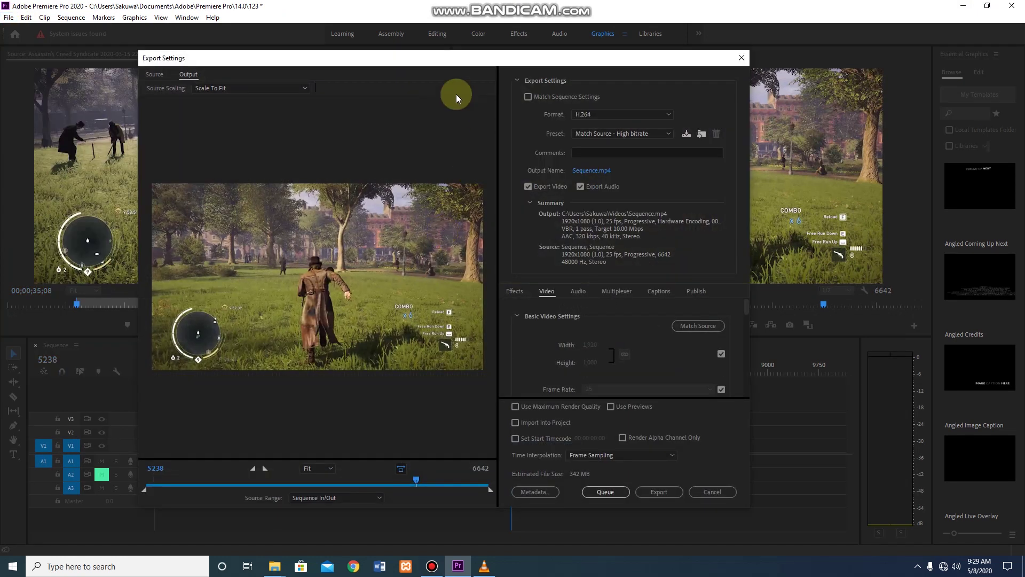
left_click_drag(359, 59, 473, 87)
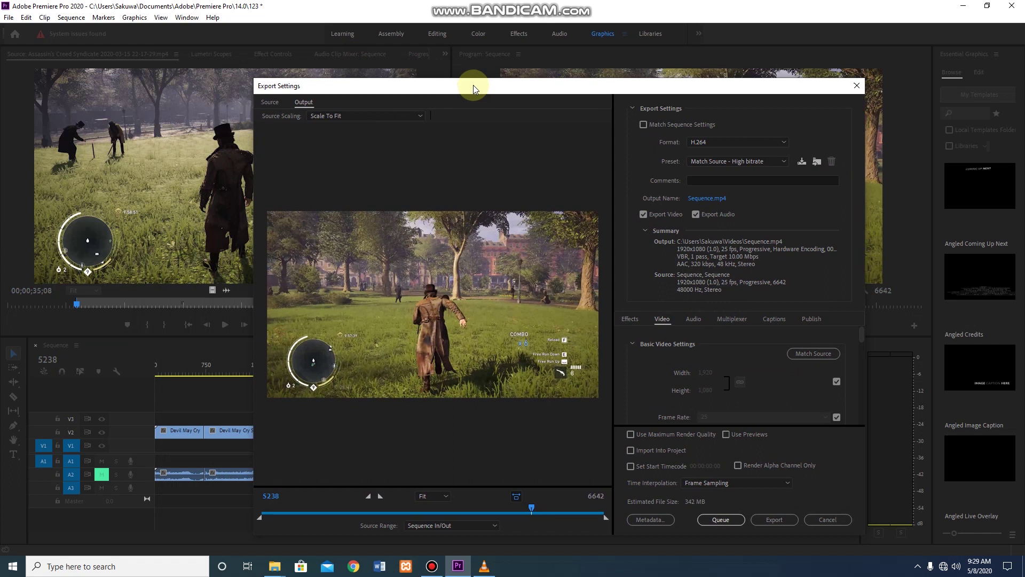
left_click(856, 85)
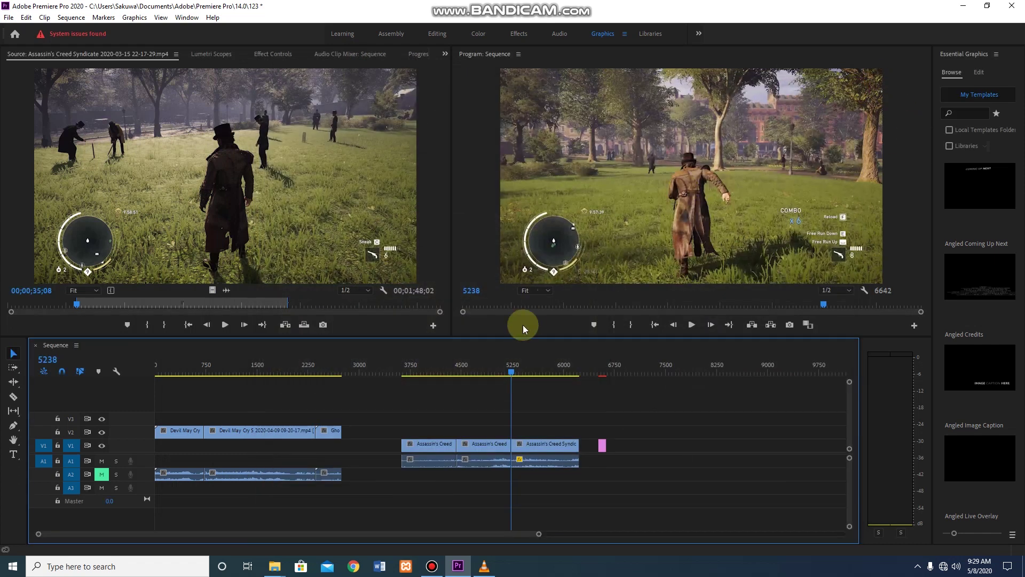
Step: Open the sequence's media export settings and review the format and preset choices, keeping H.264 and Match Source - High bitrate
key("ctrl+m")
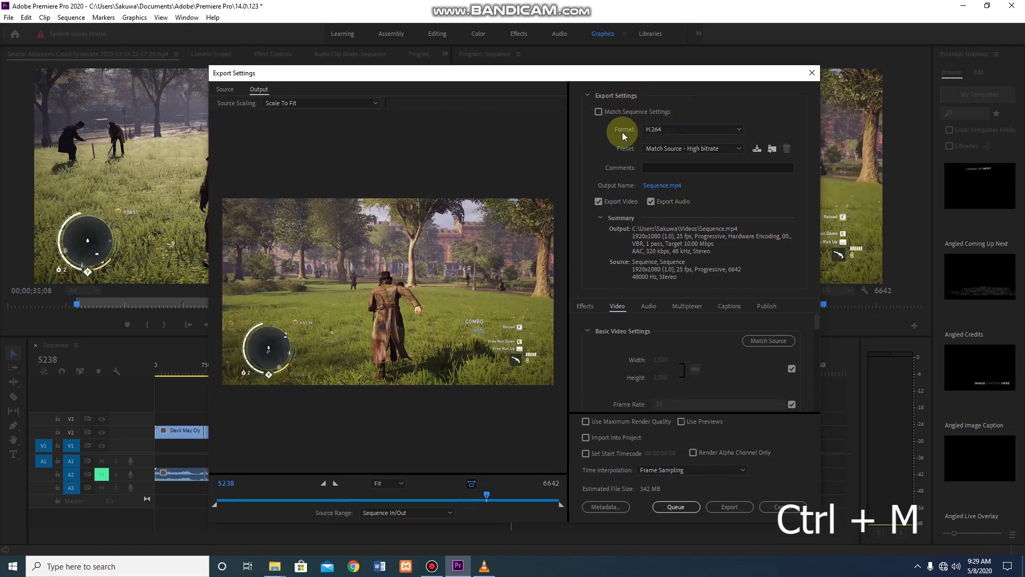
left_click(703, 128)
left_click(702, 129)
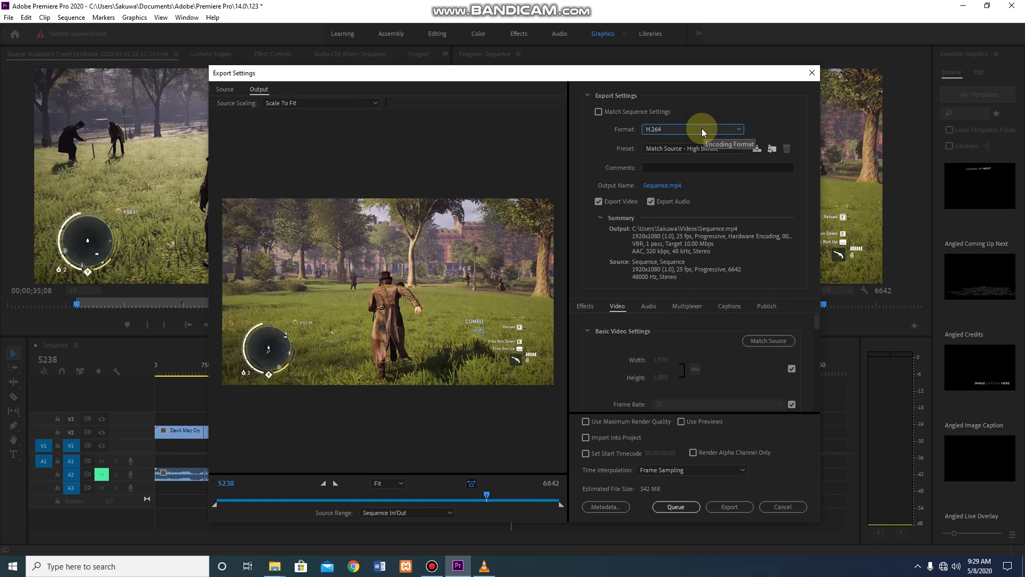
left_click(702, 128)
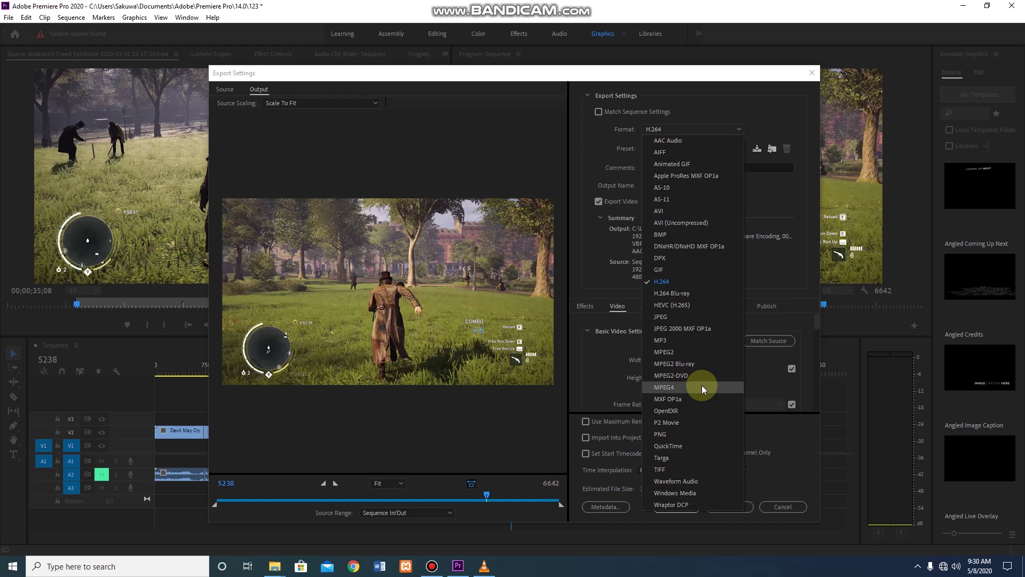
left_click(702, 129)
left_click(676, 148)
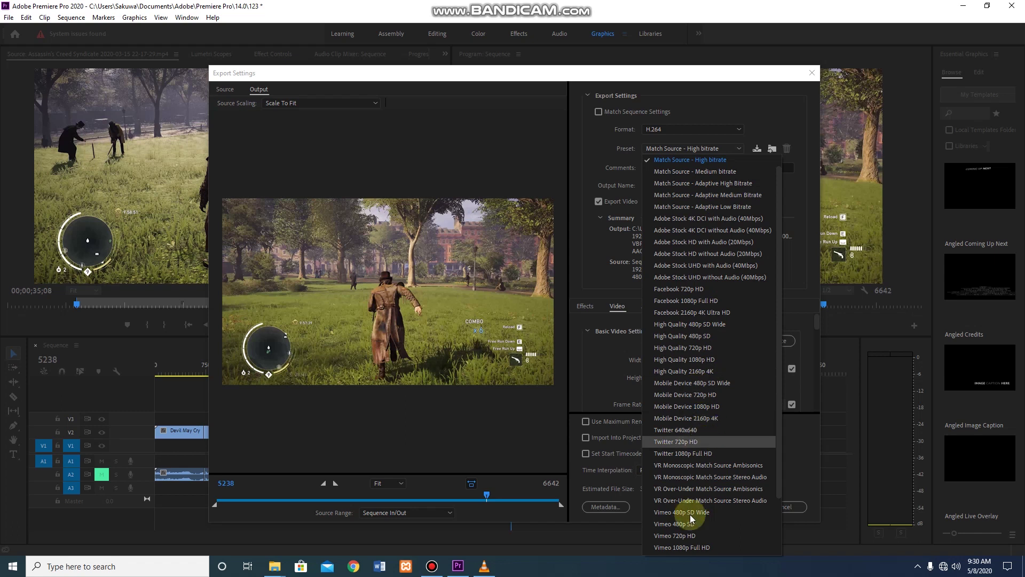
scroll(670, 481, "down", 2)
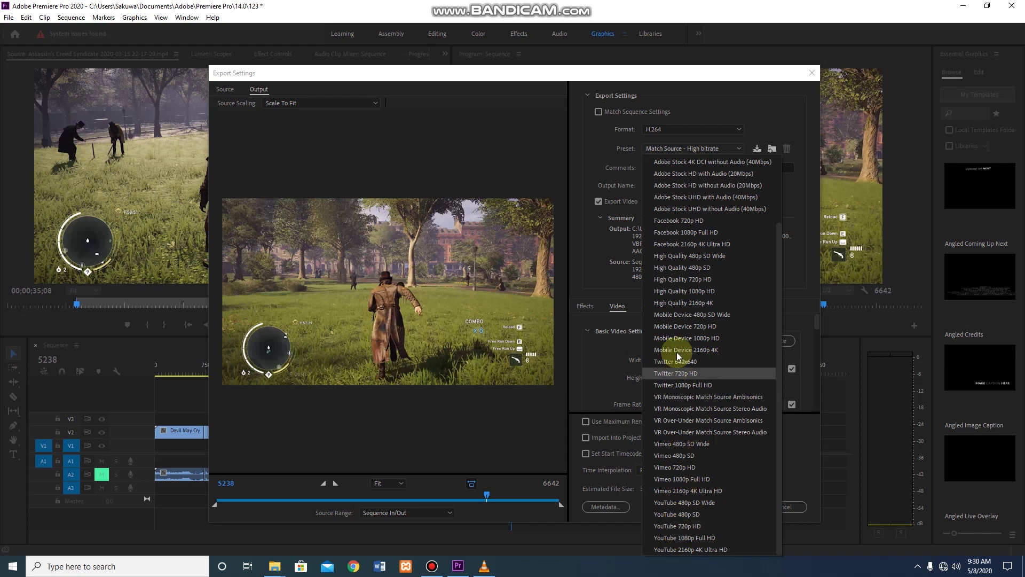
scroll(687, 283, "up", 3)
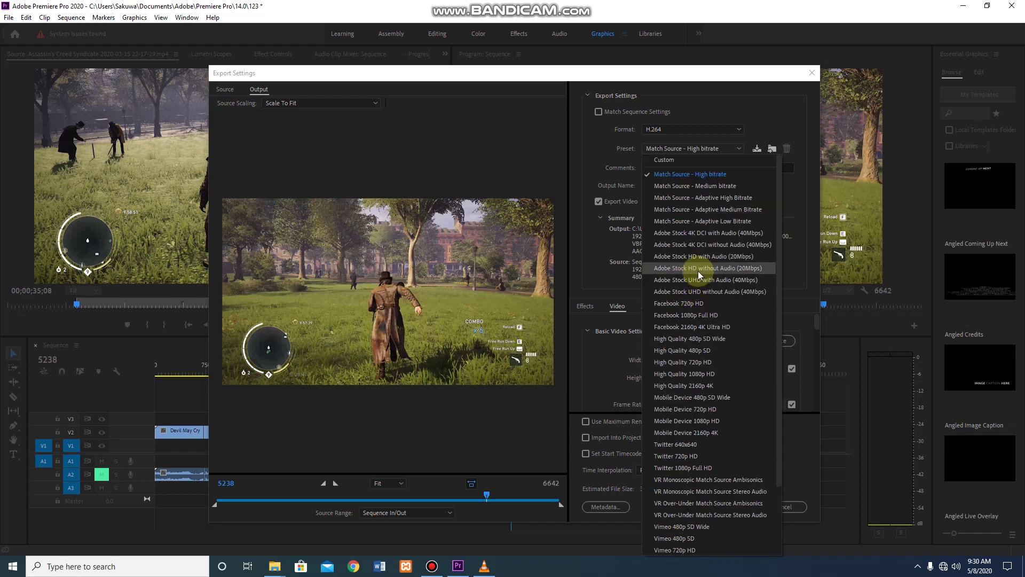
left_click(724, 145)
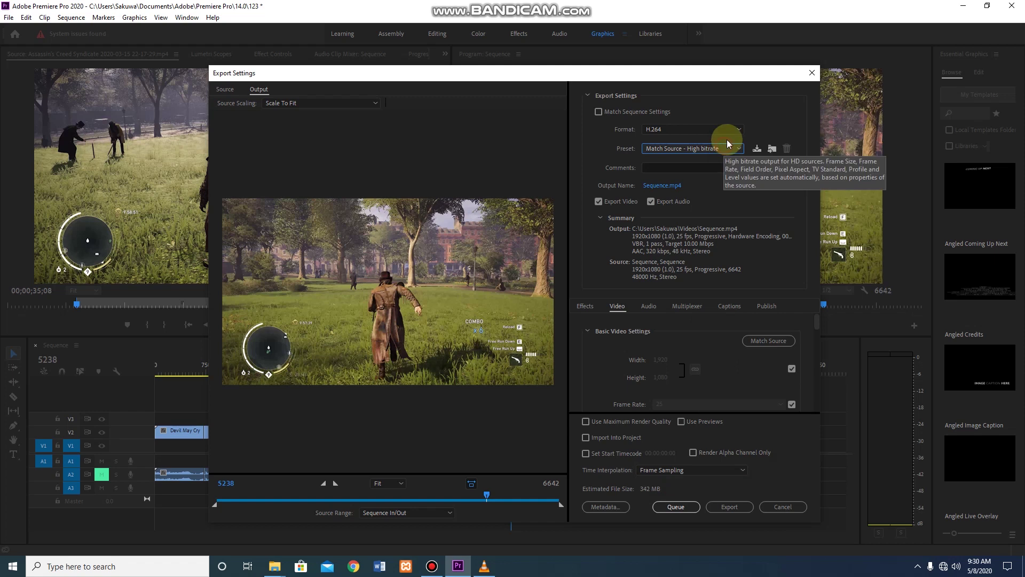
Step: Set the export output to a file named redfox in the Videos folder
left_click(664, 186)
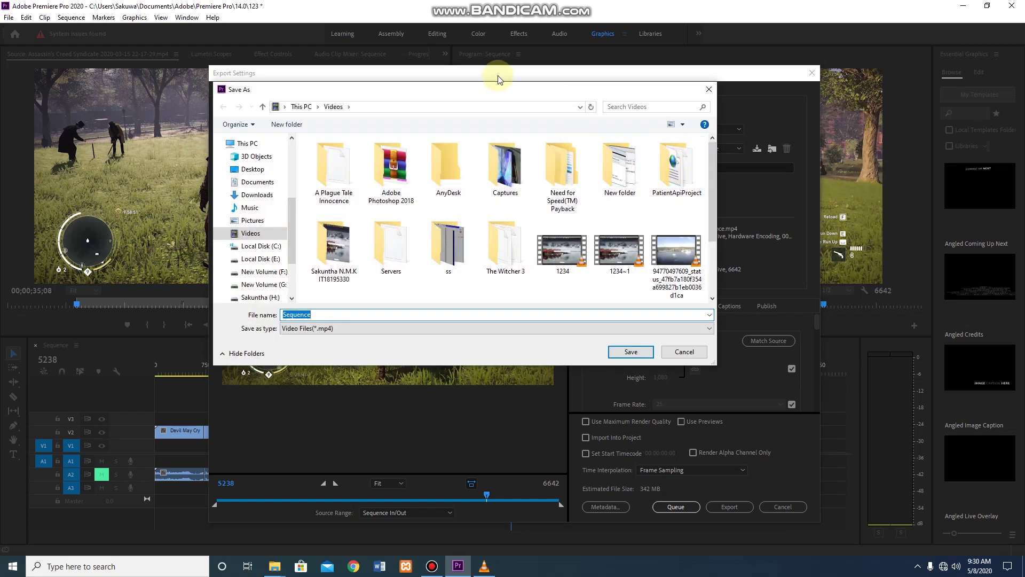
left_click_drag(511, 81, 523, 163)
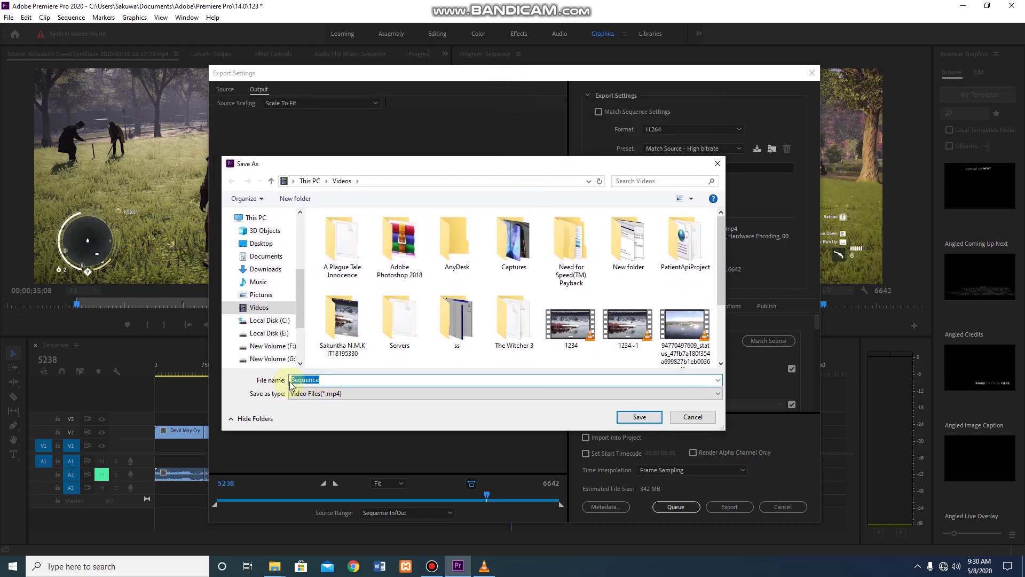
type("redfox")
left_click(632, 418)
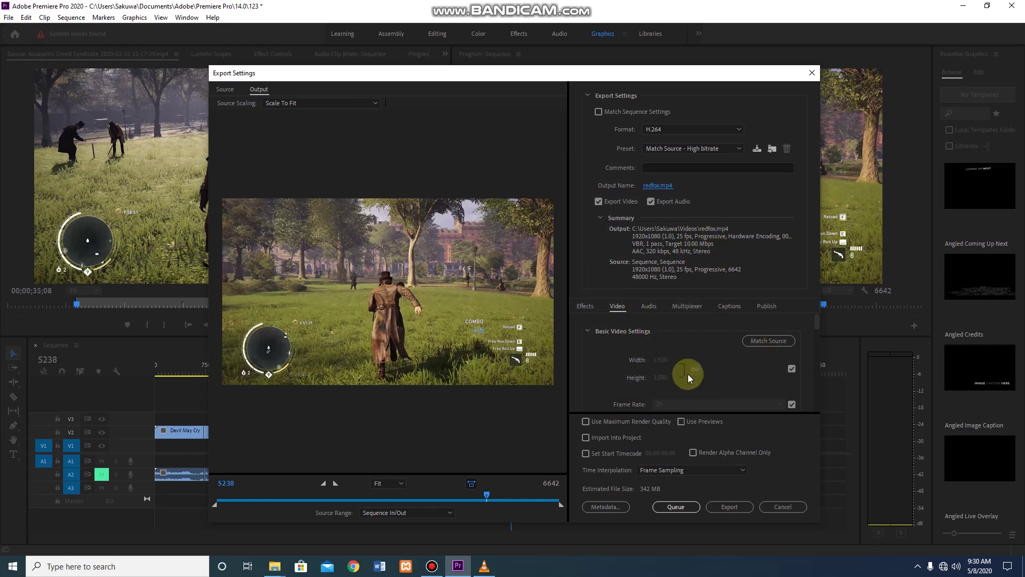
Step: Switch matching the source frame size off and back on, and look over the basic video settings below it
left_click(792, 368)
left_click(791, 369)
scroll(726, 365, "down", 1)
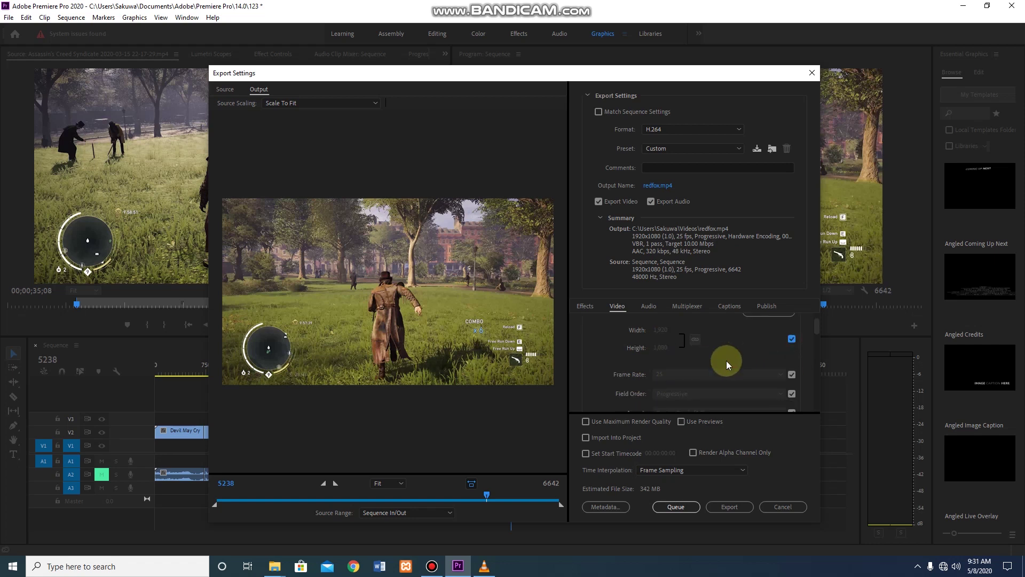
Step: Stop matching the source frame rate and change the video bitrate encoding to CBR in the export settings
left_click(792, 375)
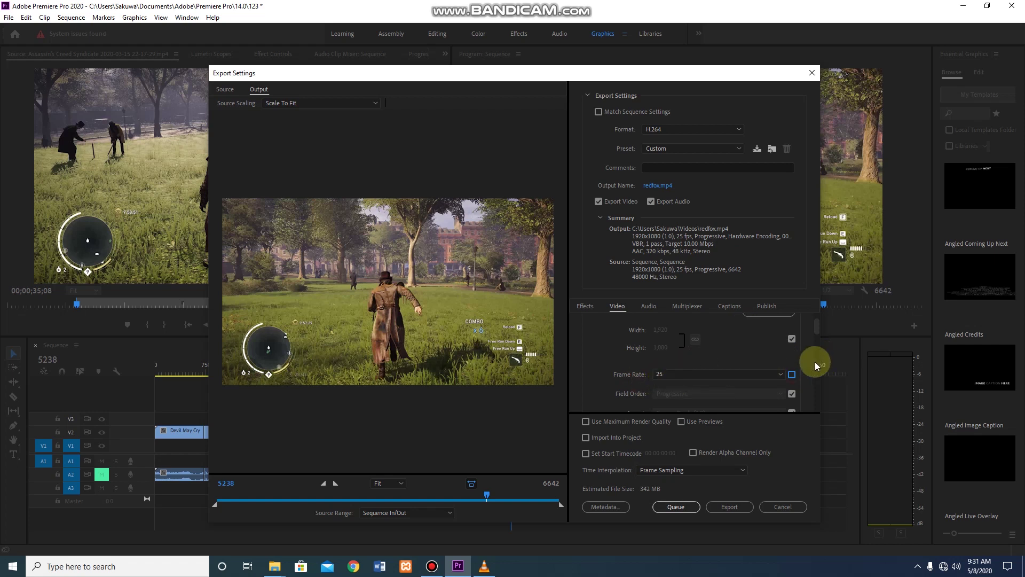
scroll(752, 363, "down", 3)
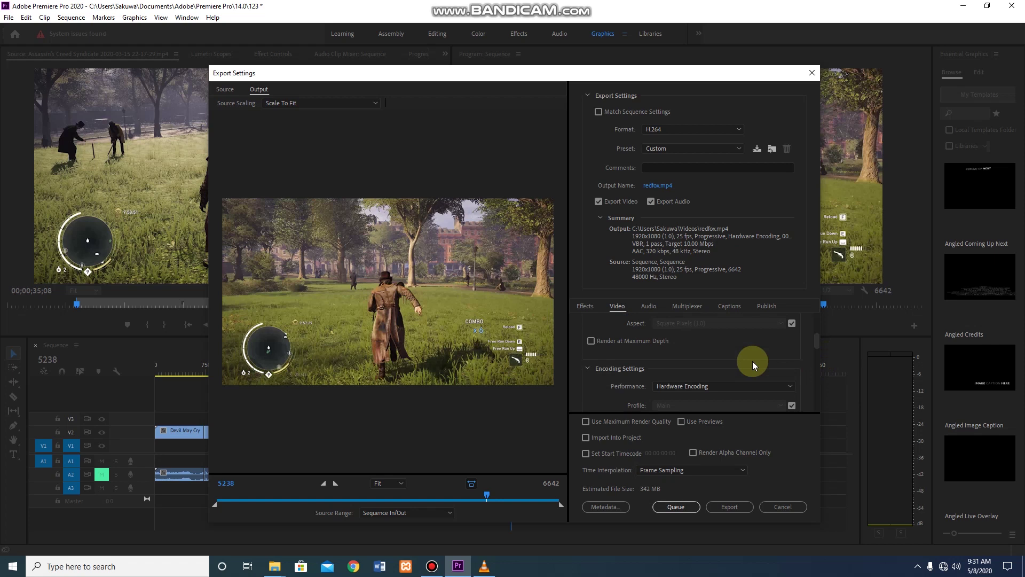
scroll(754, 357, "down", 5)
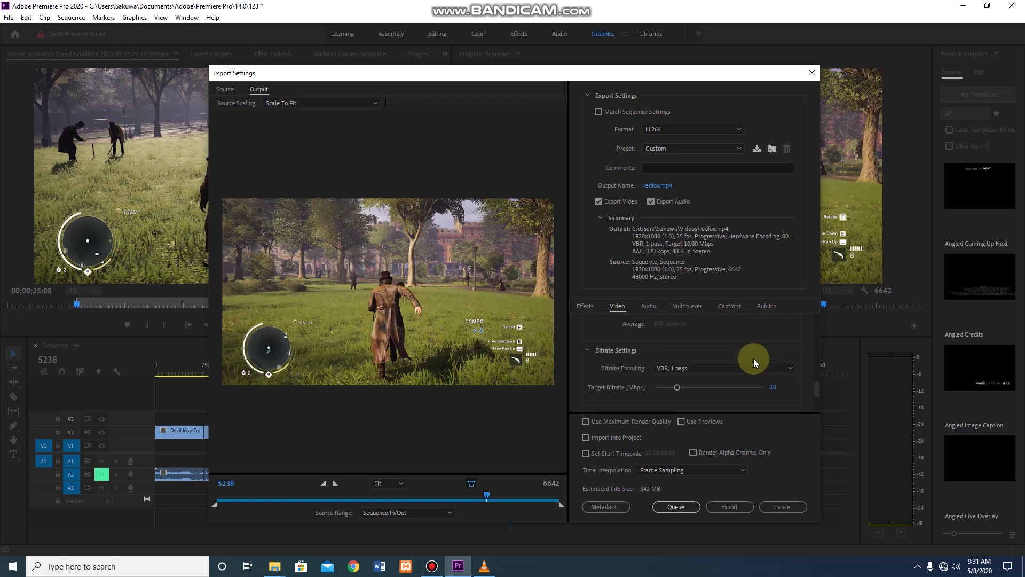
scroll(752, 363, "up", 1)
Step: Review the export's audio format, codec, sample rate, channel and bitrate settings, keeping the audio quality at High
left_click(649, 306)
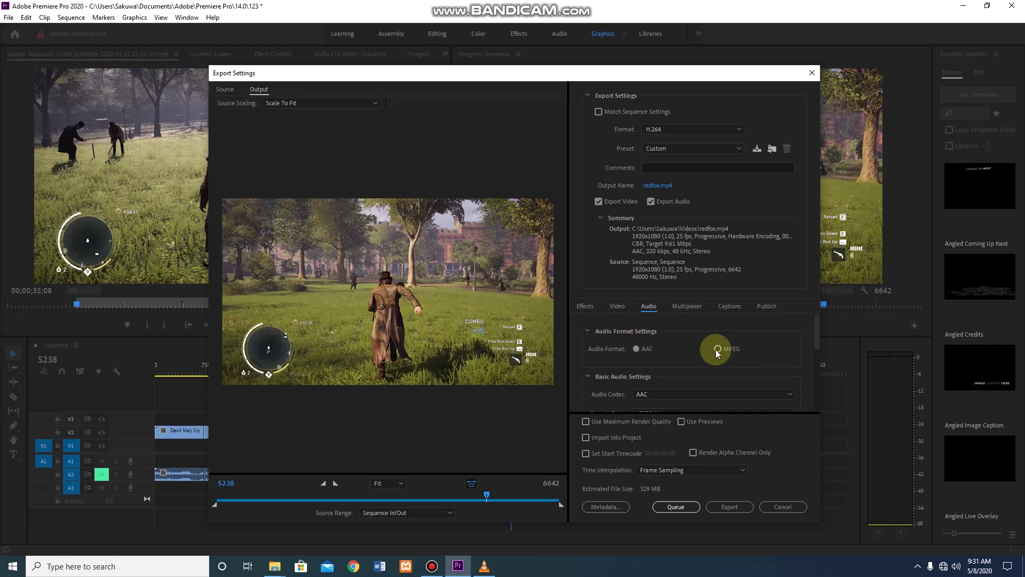
left_click_drag(816, 332, 806, 341)
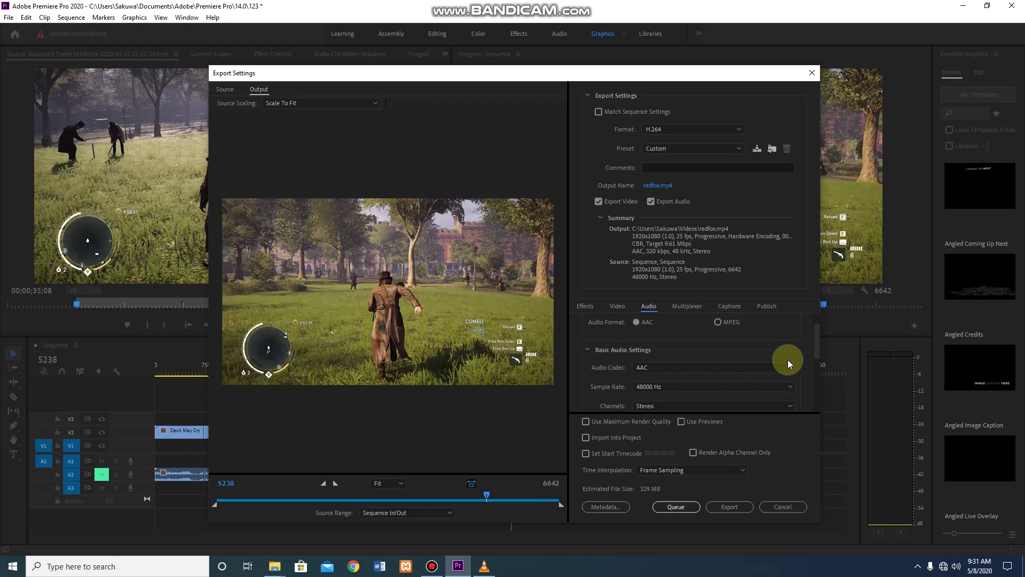
scroll(816, 347, "down", 2)
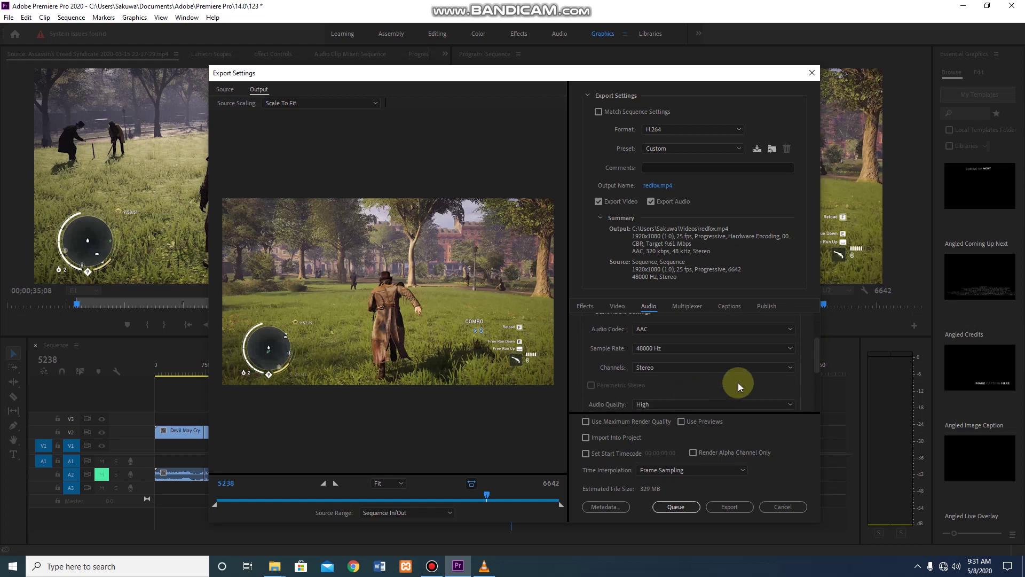
scroll(815, 361, "down", 2)
left_click(719, 366)
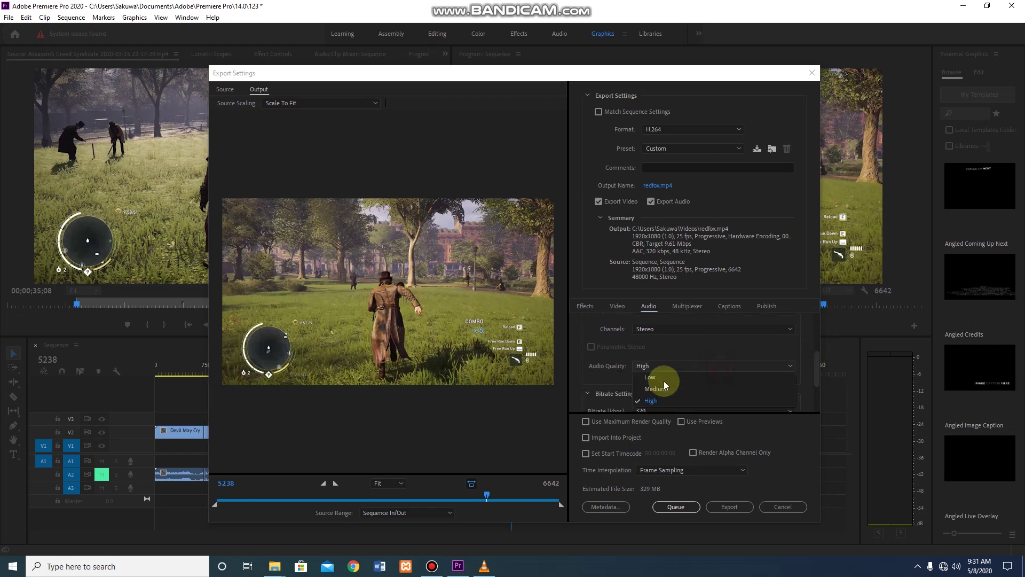
left_click(692, 365)
left_click_drag(815, 359, 732, 373)
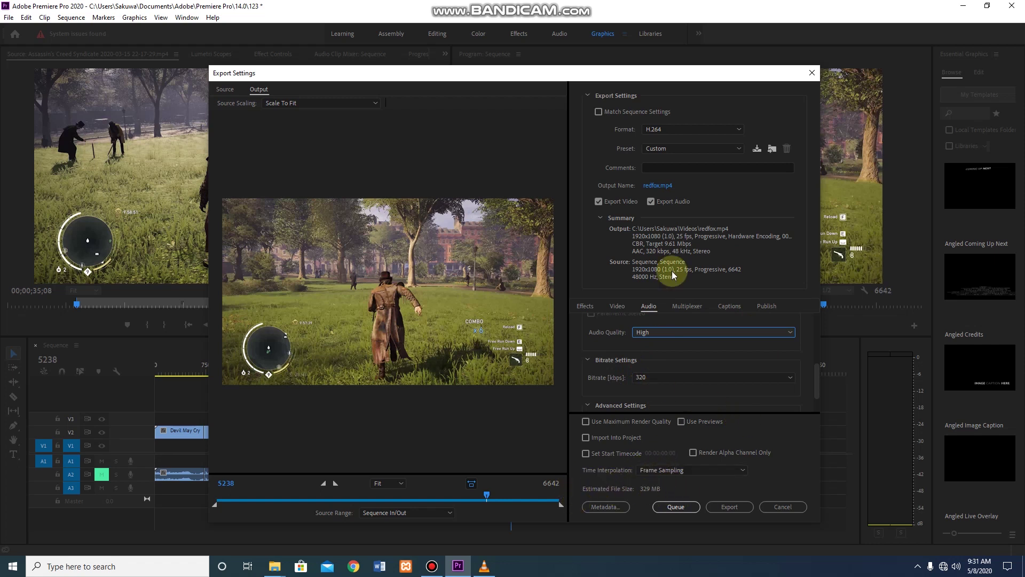
Step: Try the High Quality 720p HD preset, switch to YouTube 1080p Full HD, and start exporting the sequence
left_click(711, 149)
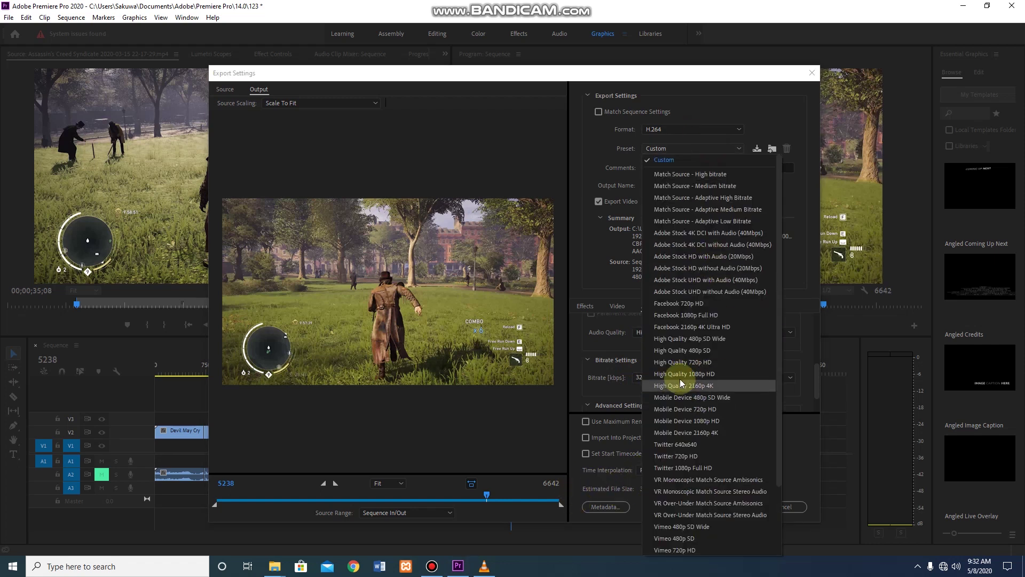
left_click(679, 362)
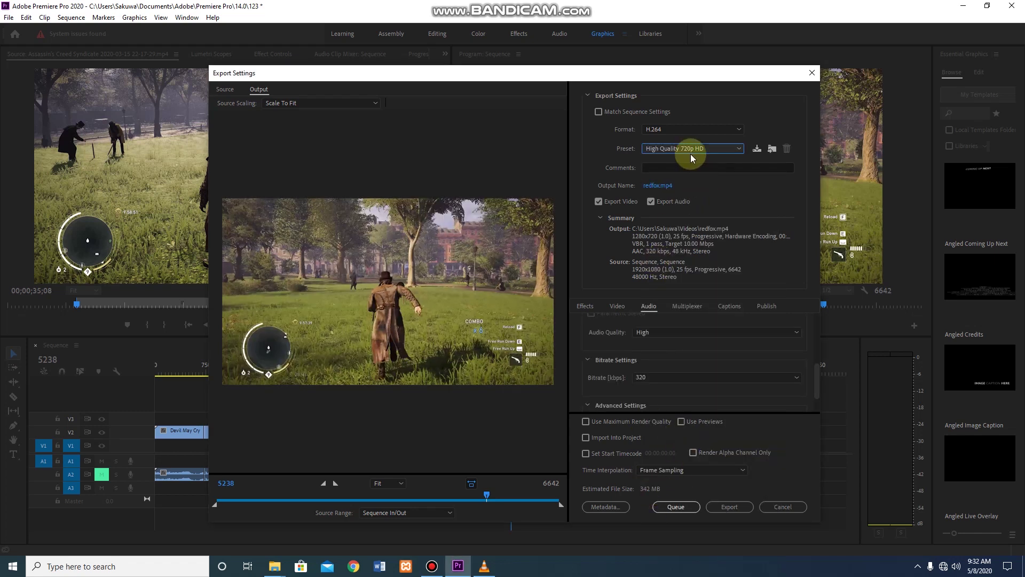
left_click(731, 148)
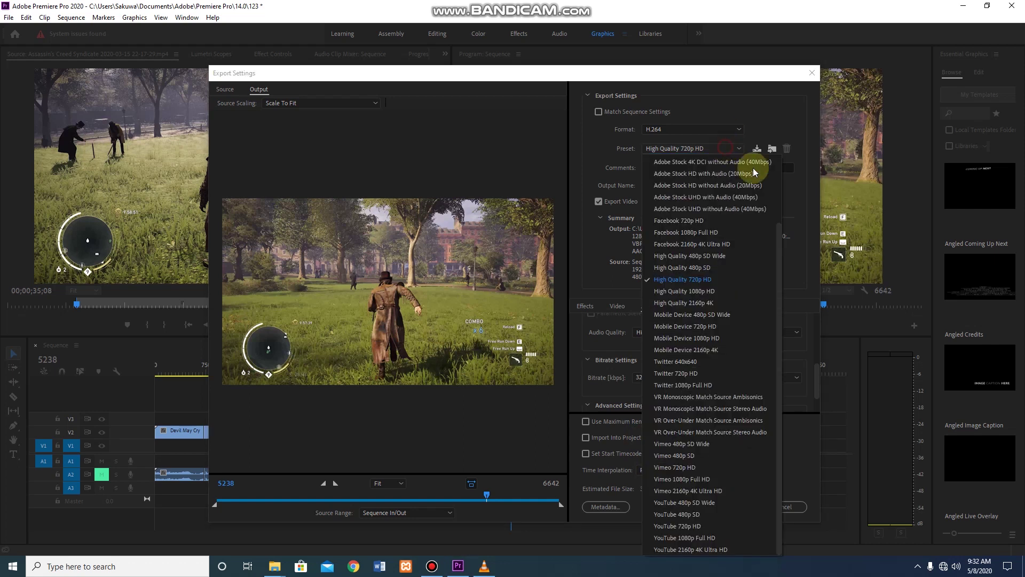
left_click(668, 537)
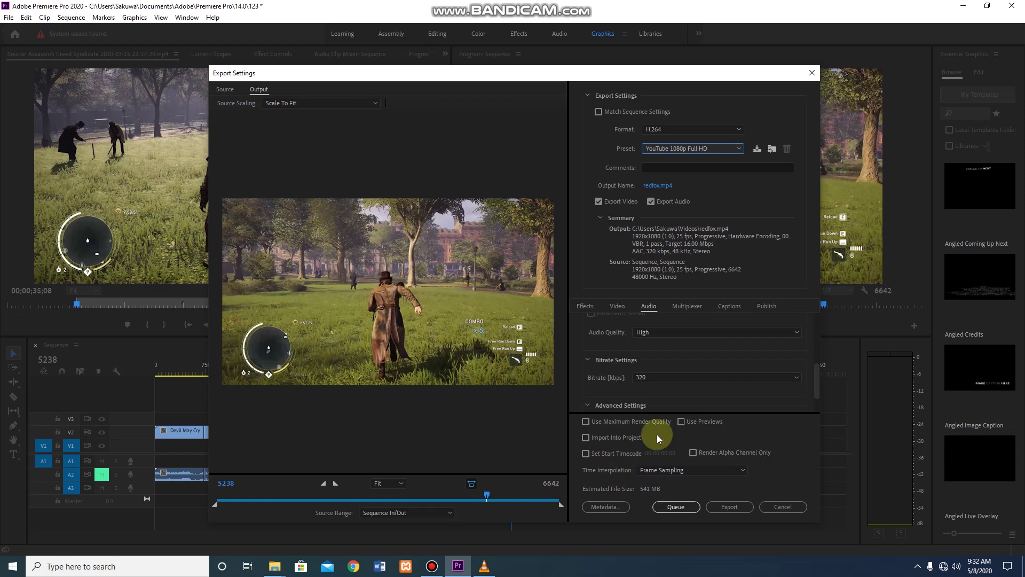
left_click(721, 505)
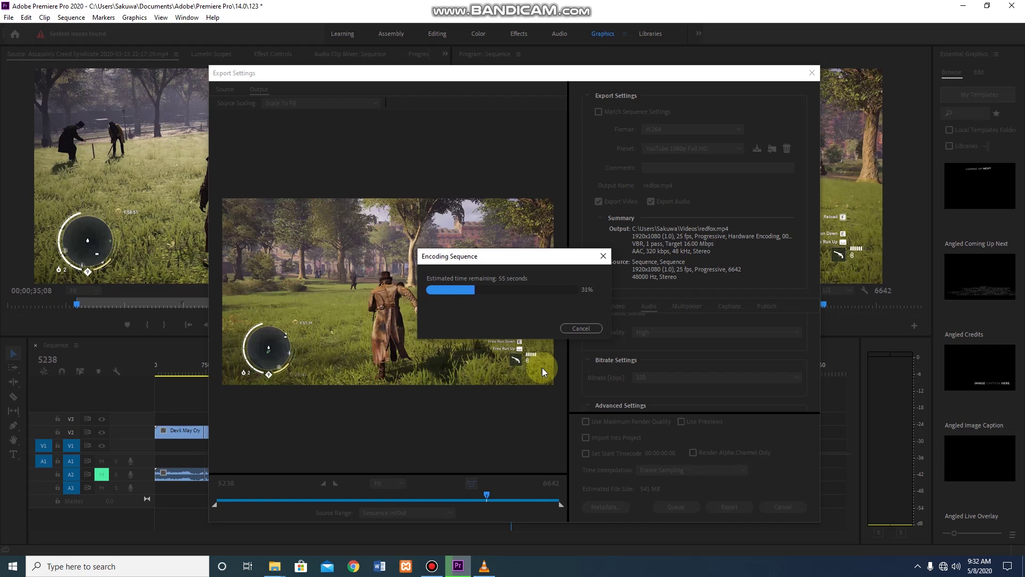
left_click_drag(527, 256, 574, 292)
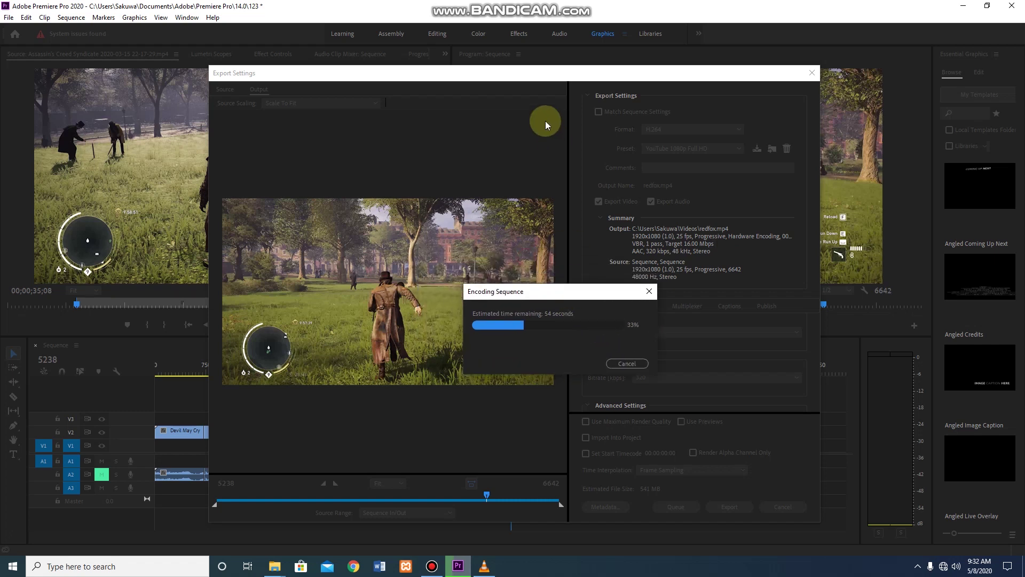